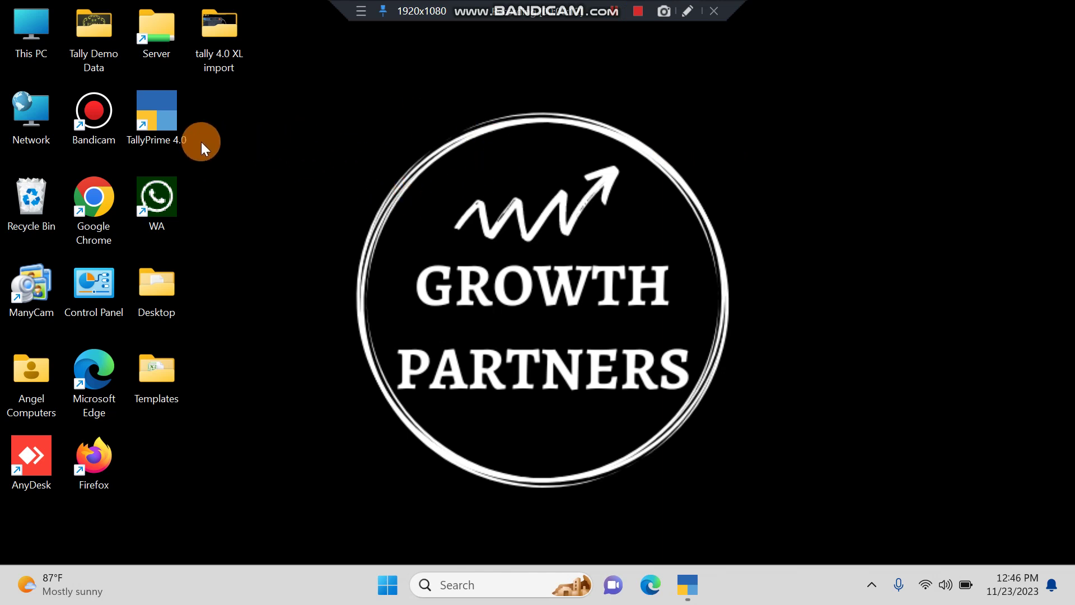
Open the taskbar jump list for the running TallyPrime 4.0 window
right_click(685, 583)
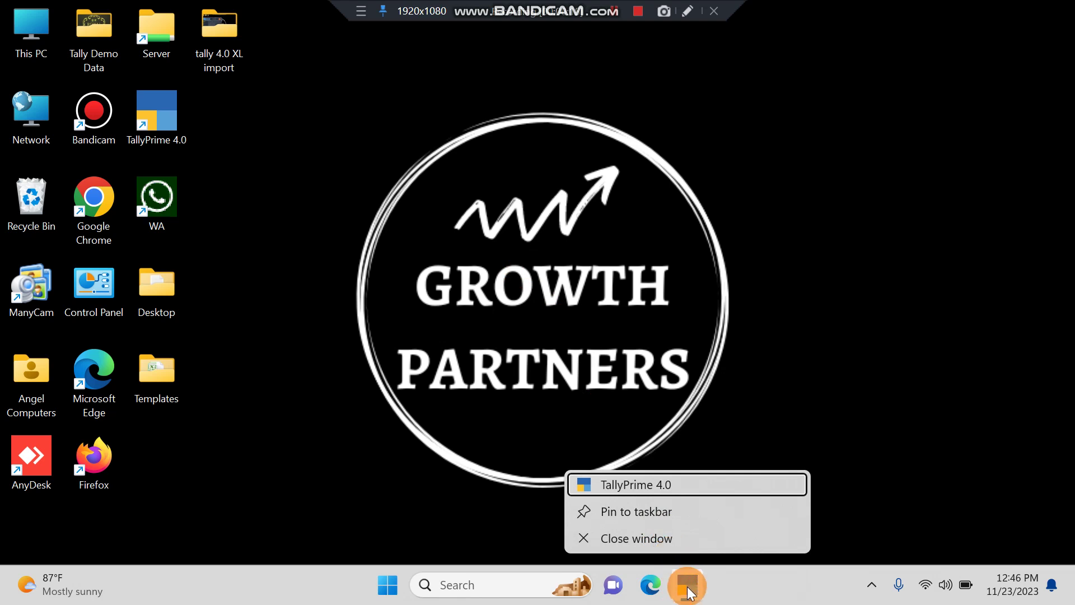
Check Help > About confirming TallyPrime release 4.0 (Beta), then minimize to the desktop
click(689, 574)
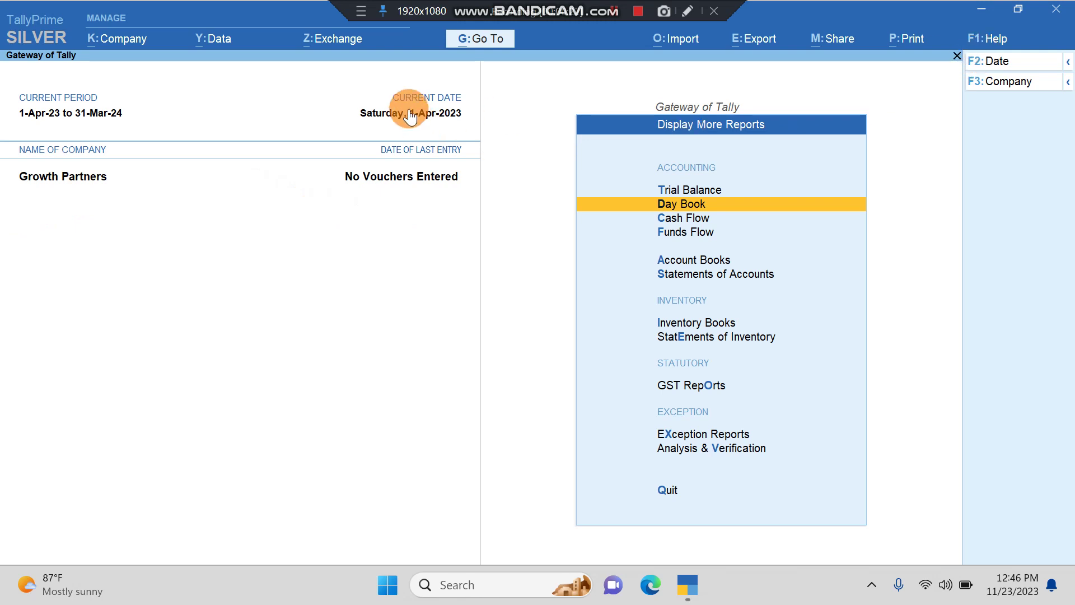
click(987, 39)
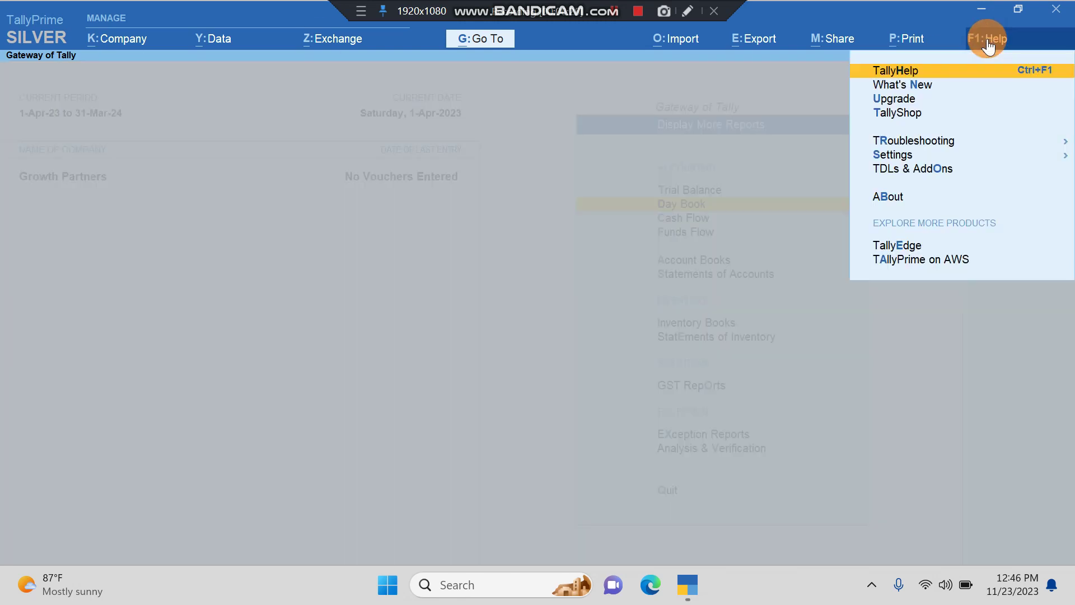
click(888, 198)
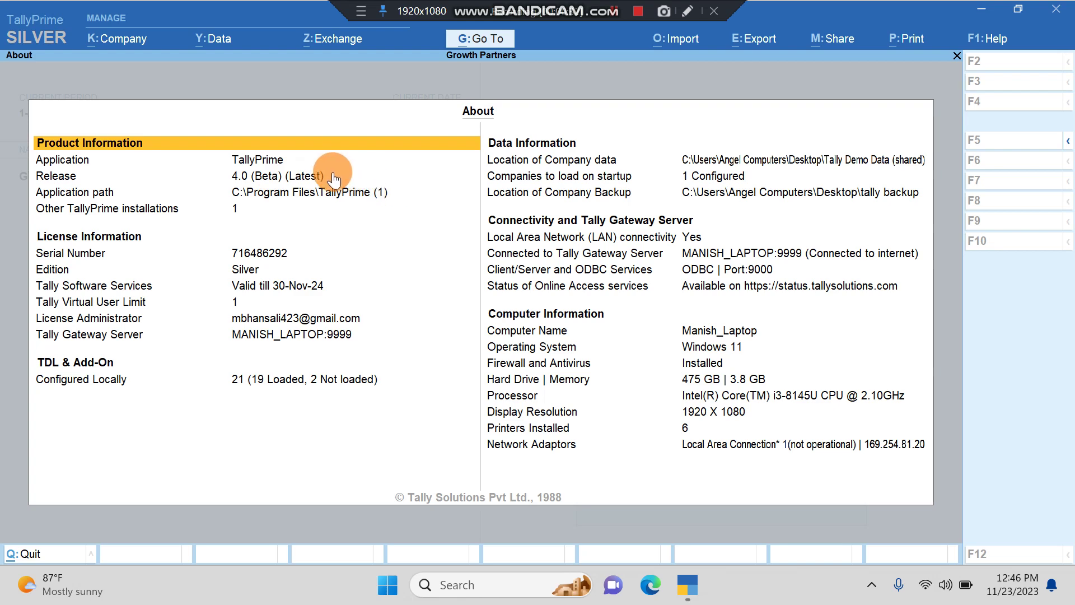
click(314, 91)
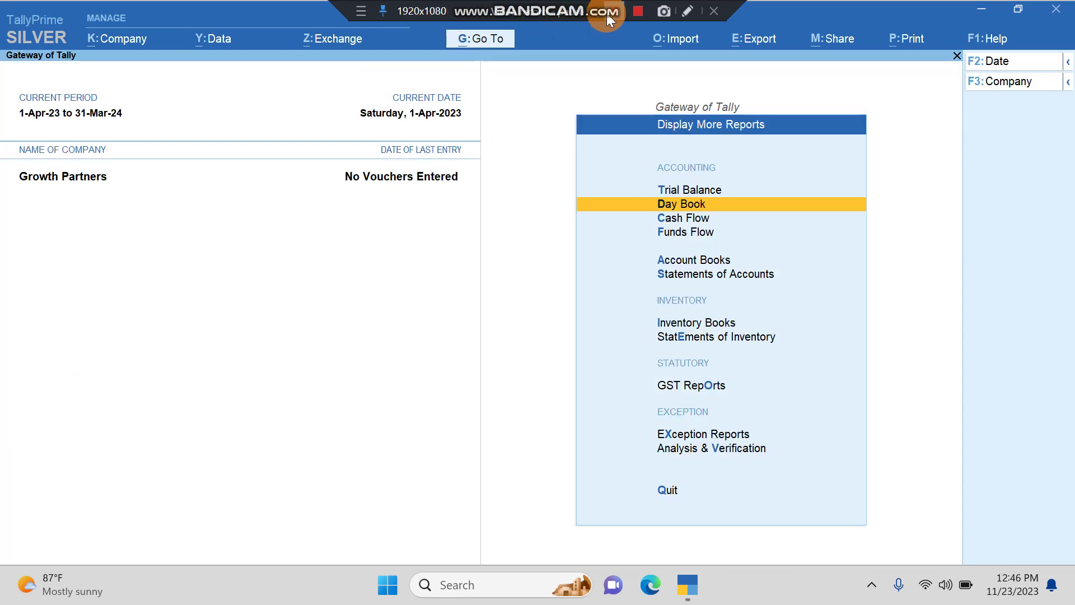
key(super+d)
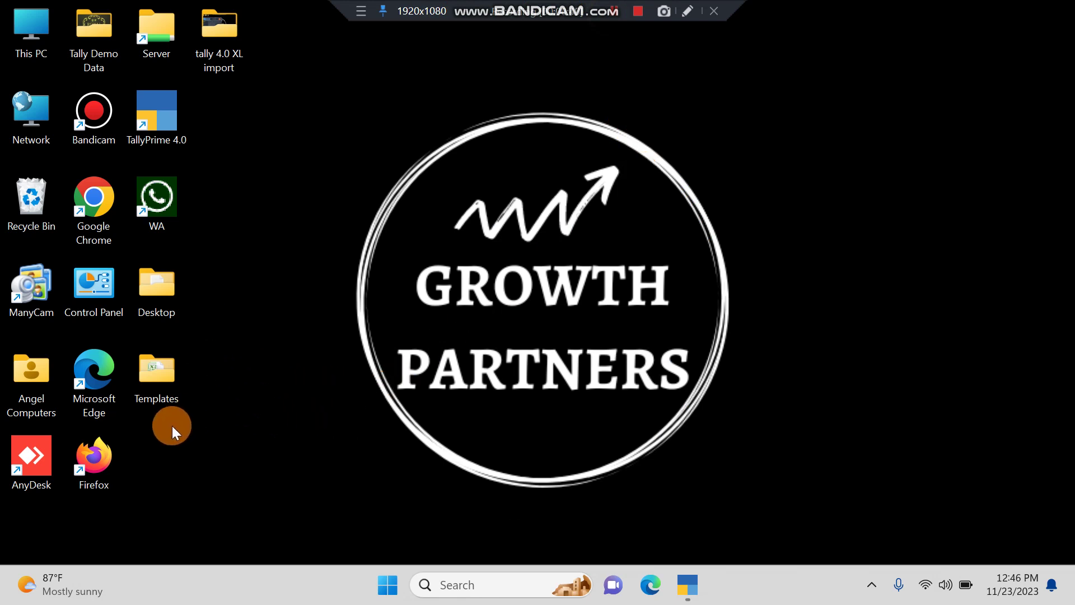
In Templates, briefly view Accounting stock.xlsx, then open the Accounting transtions workbook in Excel
double_click(164, 384)
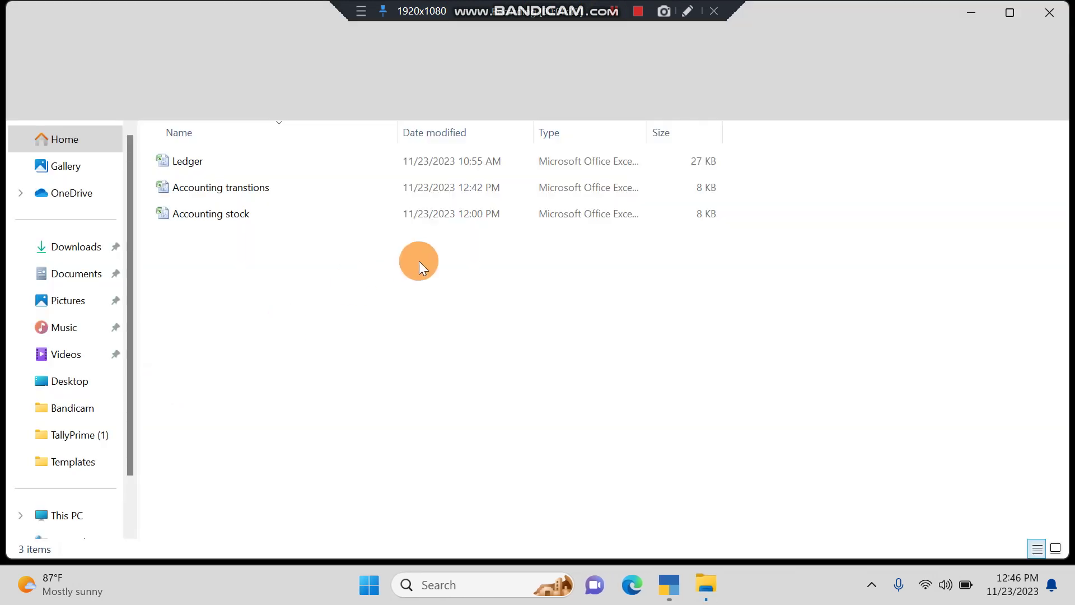
click(338, 216)
double_click(338, 216)
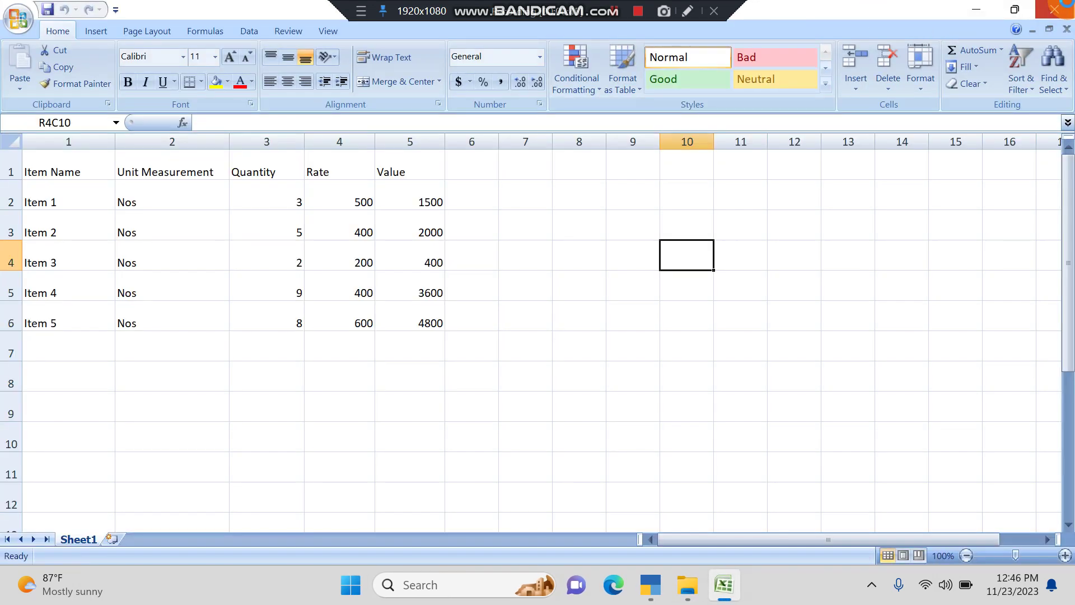
click(1066, 7)
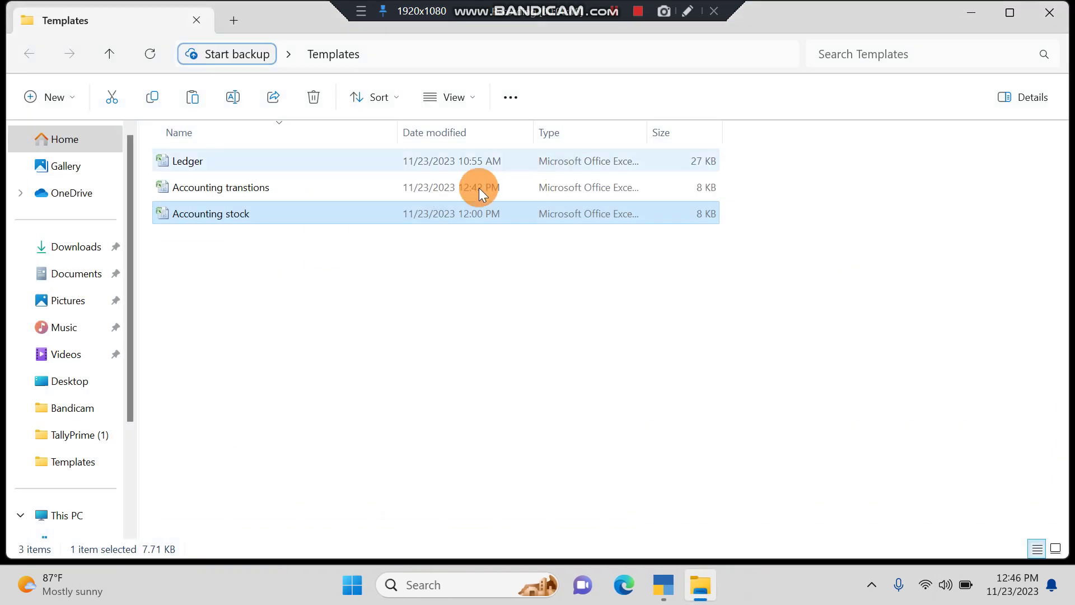
click(364, 188)
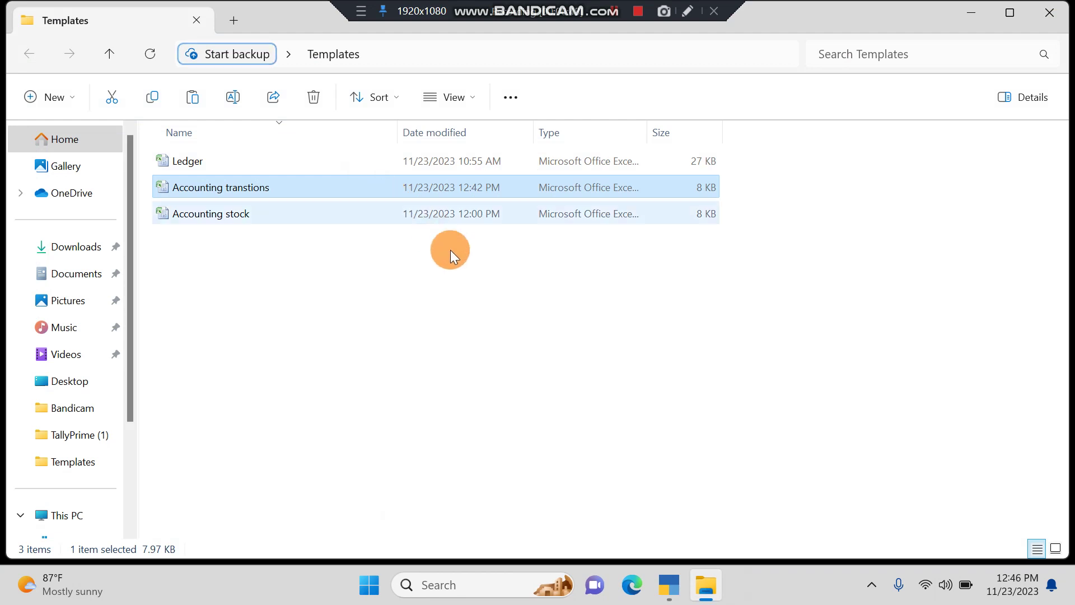
double_click(301, 187)
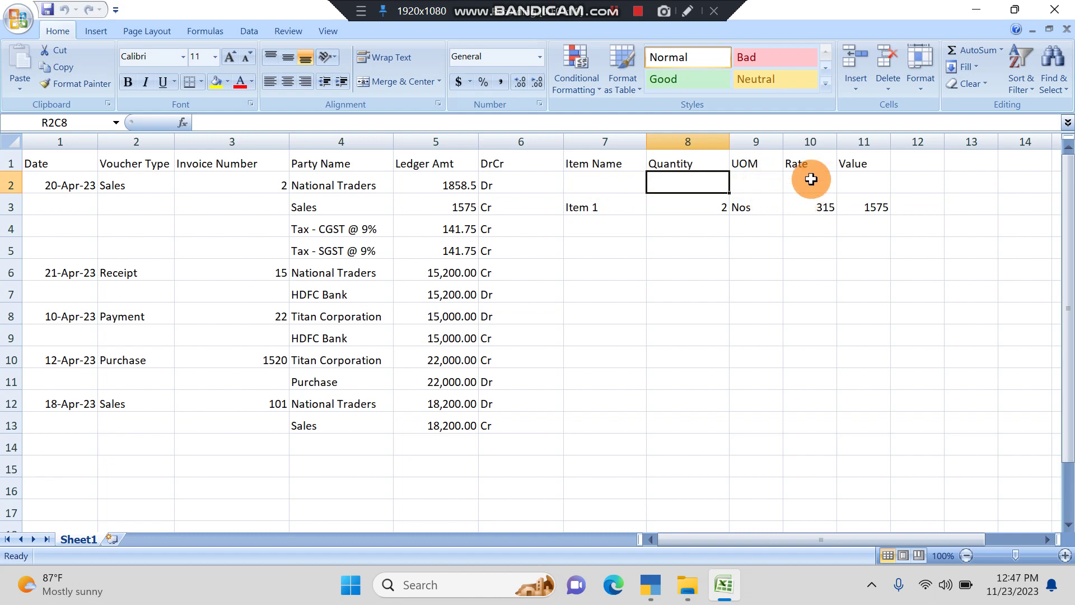
Review the five April 2023 vouchers on Sheet1, then minimize the Excel workbook
click(658, 334)
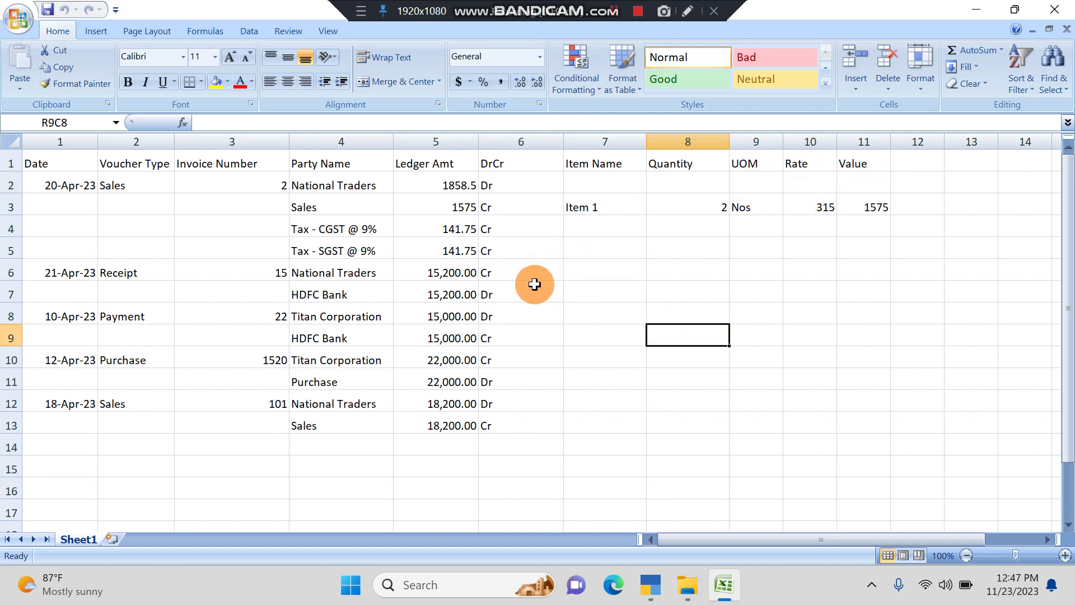
click(622, 23)
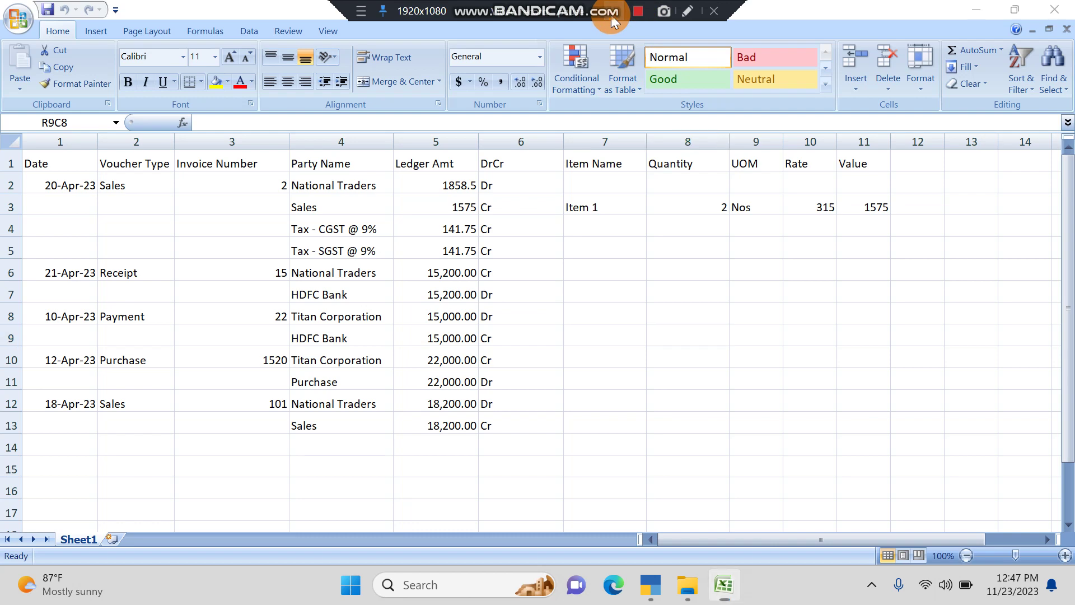
key(super+d)
Via Import > Manage > Mapping Templates, create a Transactions template reading Accounting transtions.xlsx, Sheet1
click(649, 502)
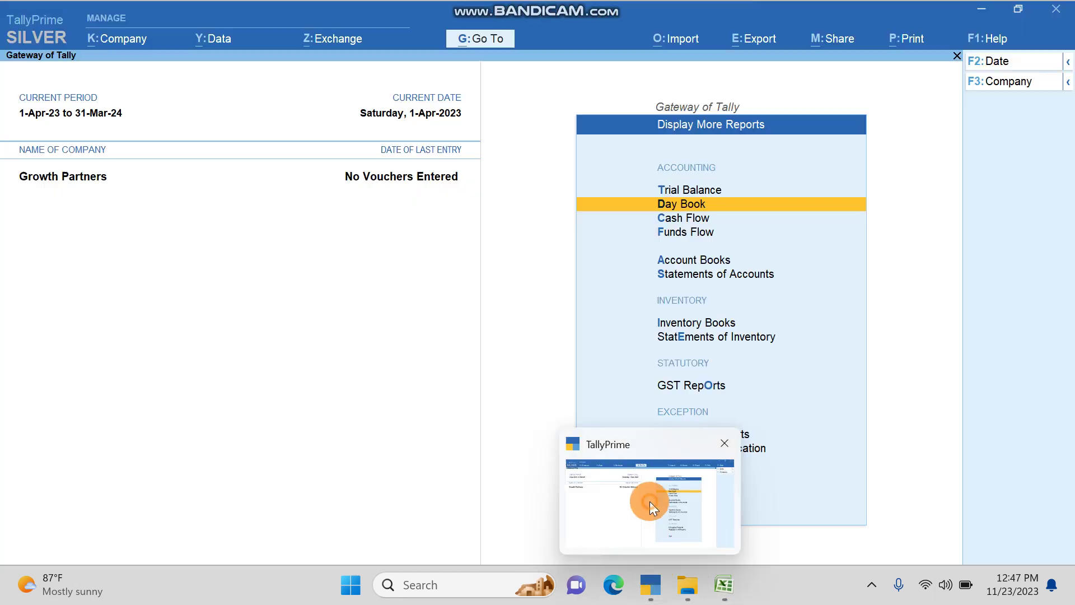
click(664, 41)
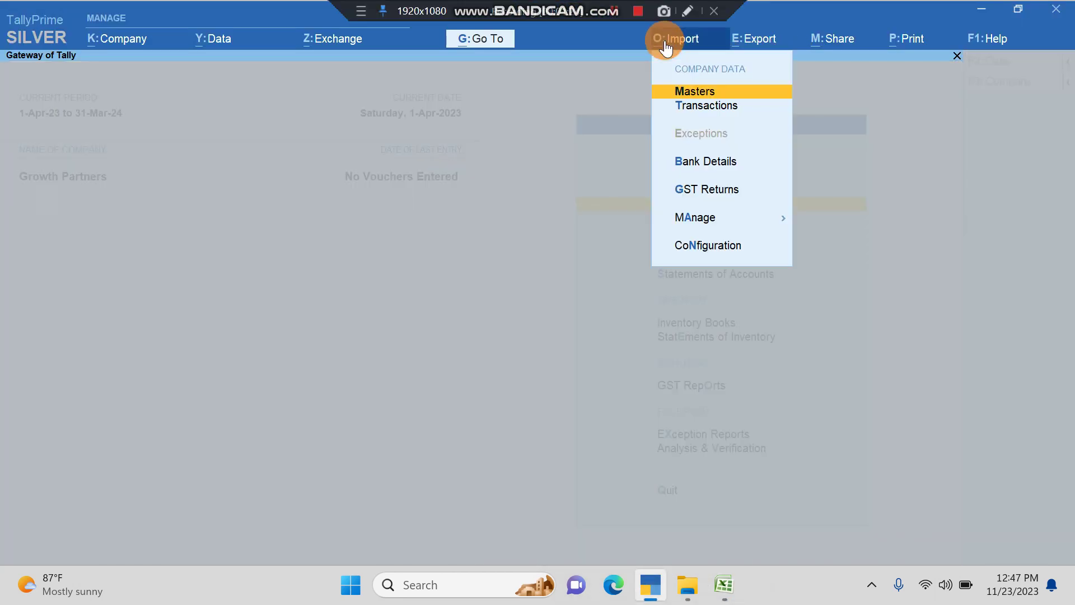
click(714, 220)
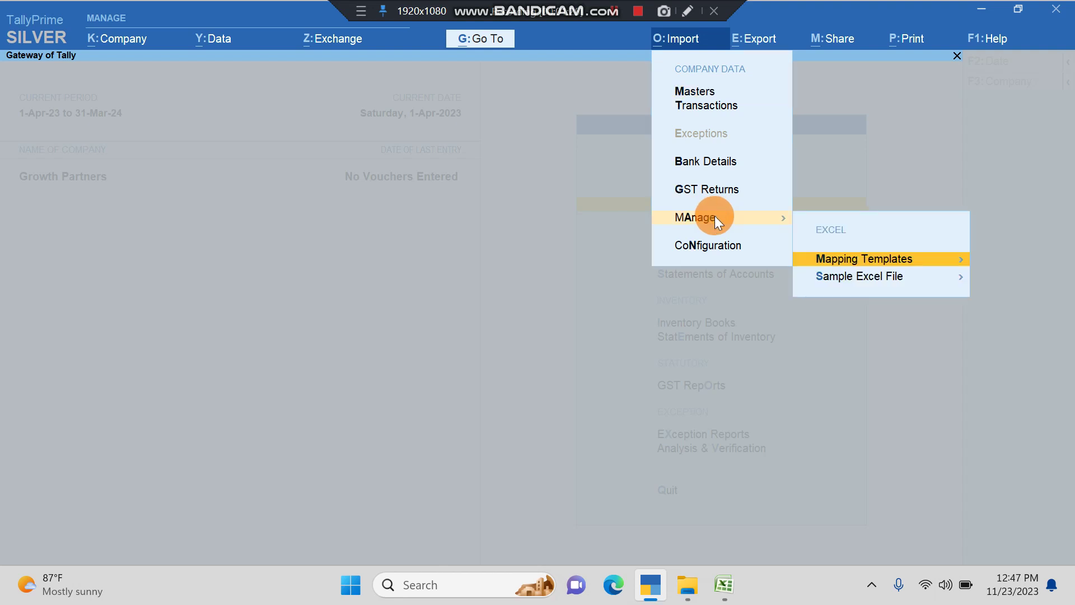
click(877, 263)
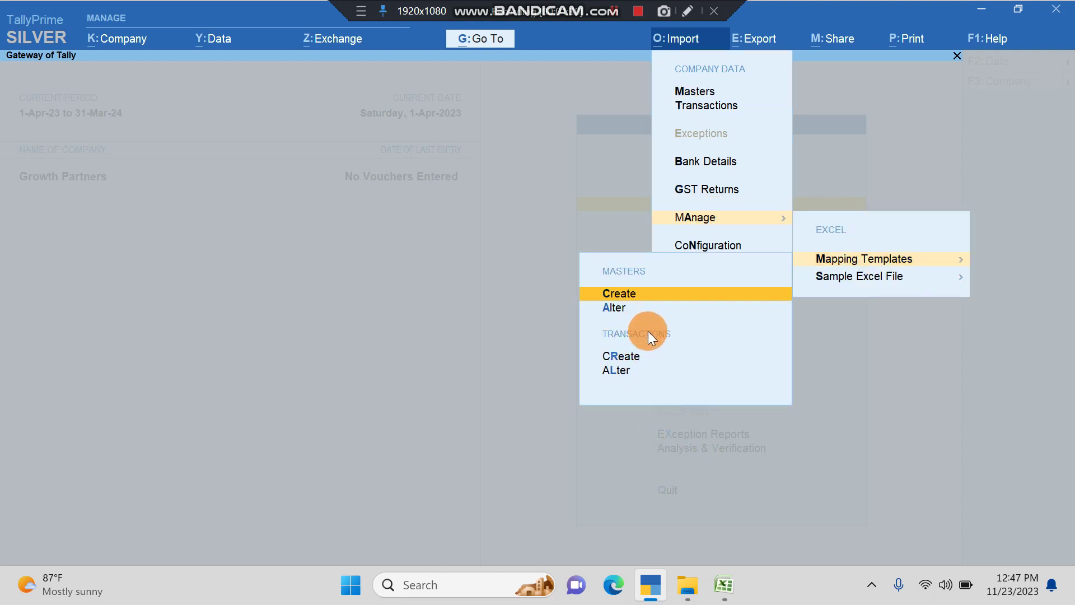
click(622, 358)
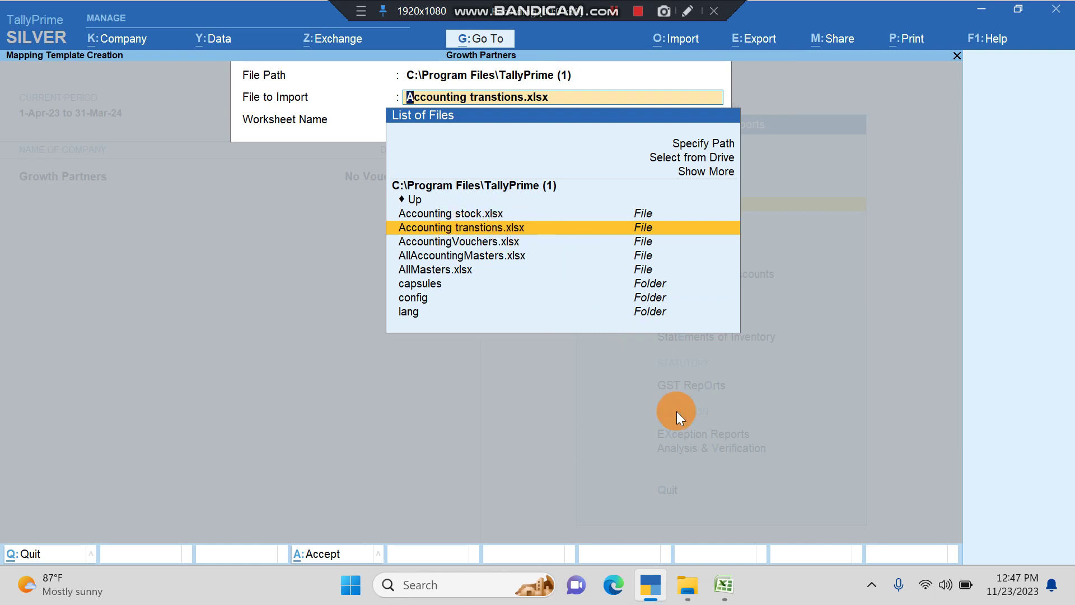
key(Return)
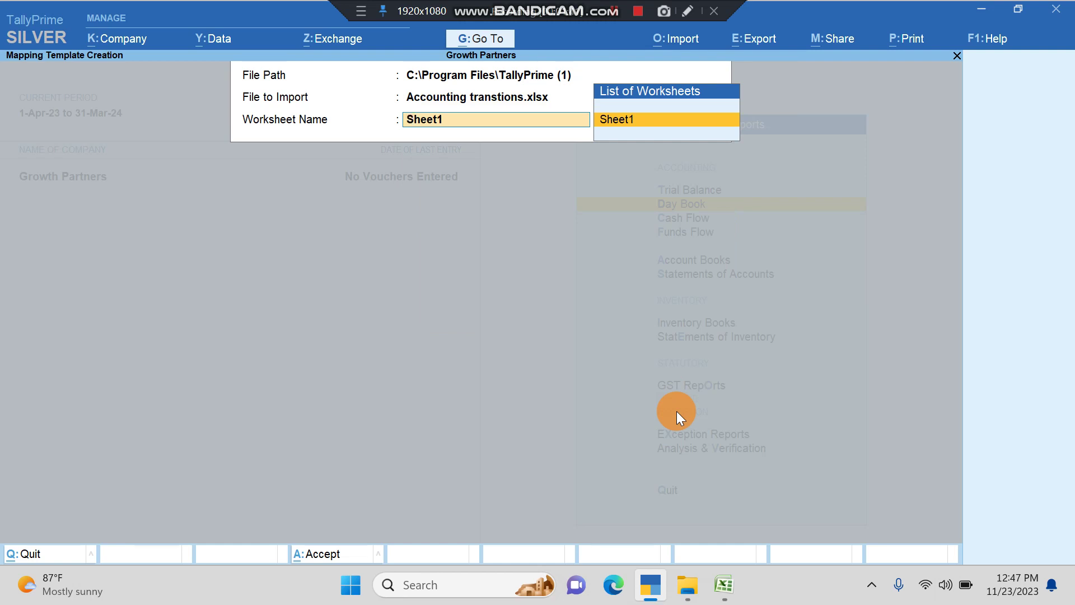
key(Return)
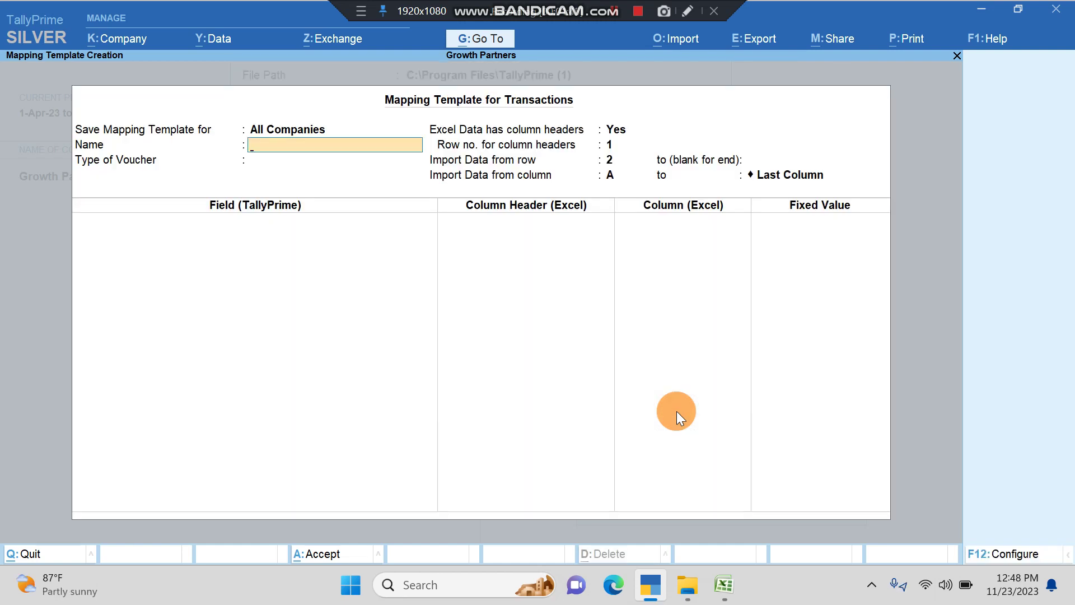
Name the template 'Transaction' despite the duplicate-name warning and set the voucher type to Accounting Vouchers
text(Tra)
text(nsa)
text(ction)
key(Return)
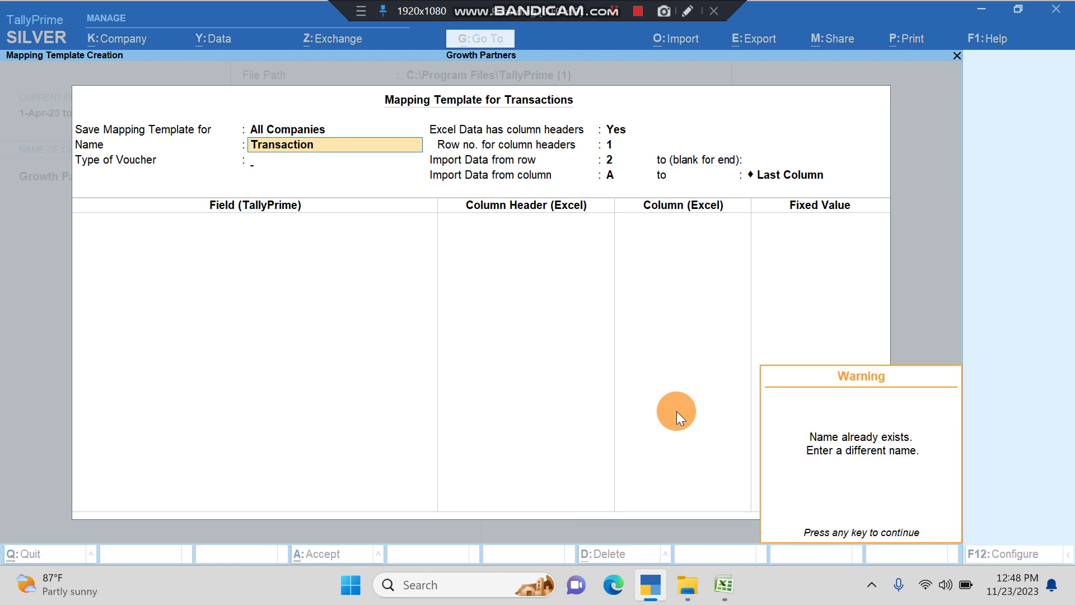
key(Return)
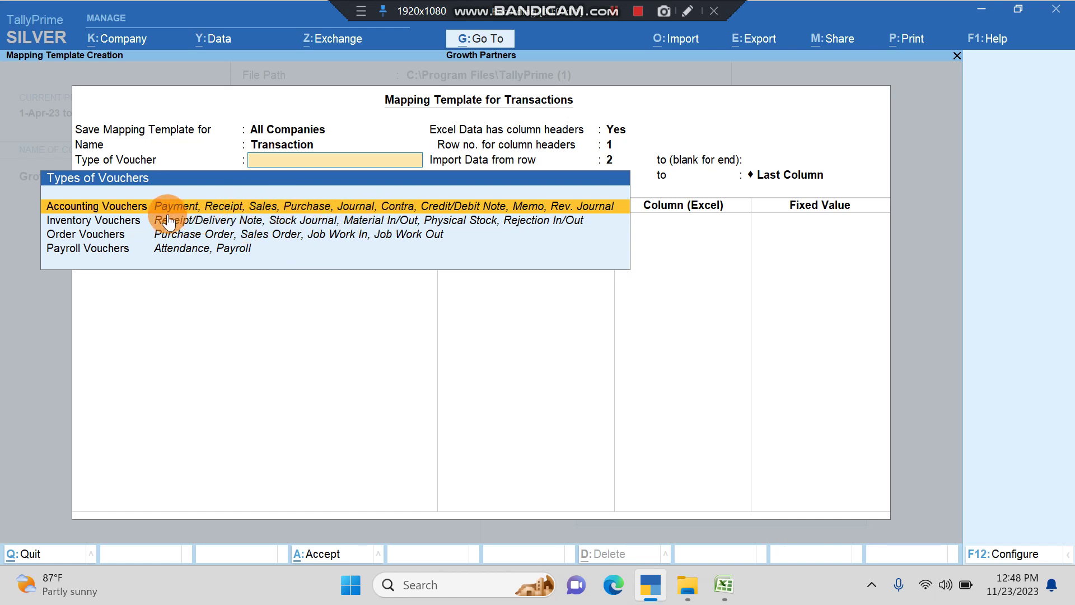
key(Return)
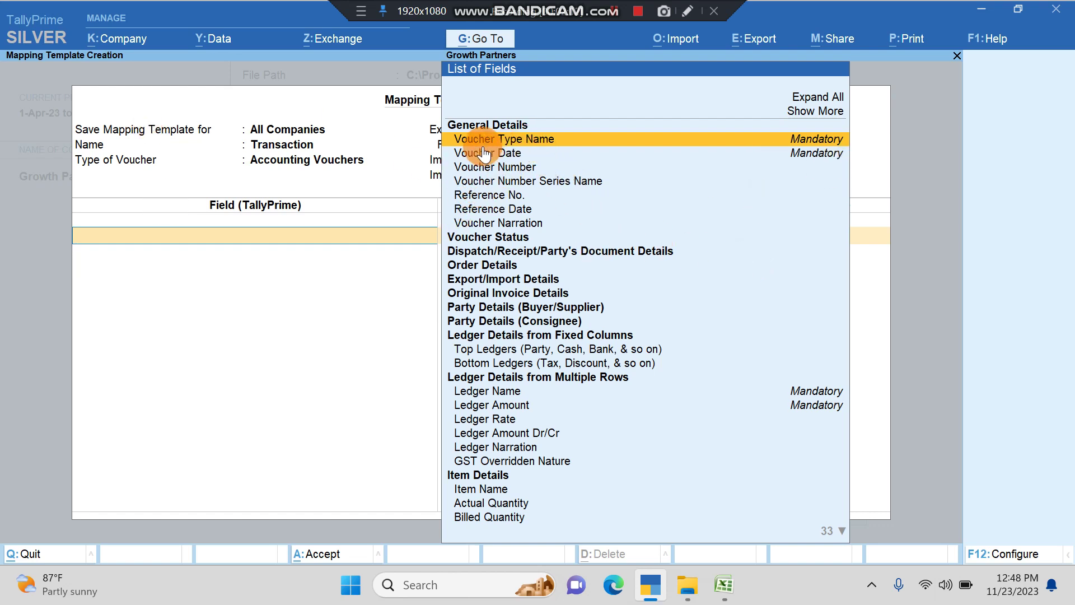
Map Voucher Type Name to the Voucher Type column and Voucher Date to Date
click(542, 138)
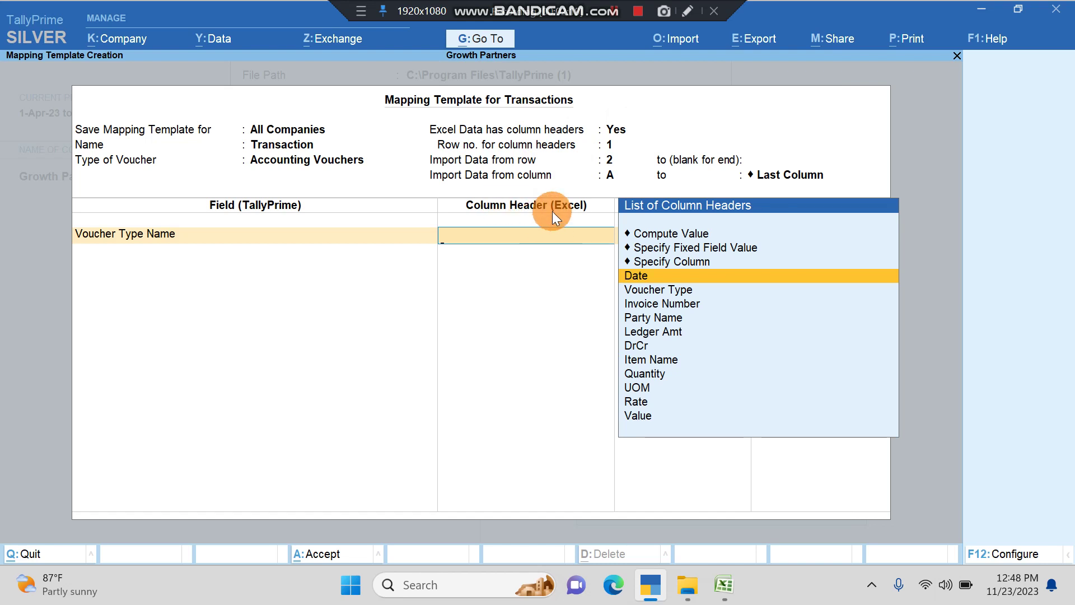
key(Down)
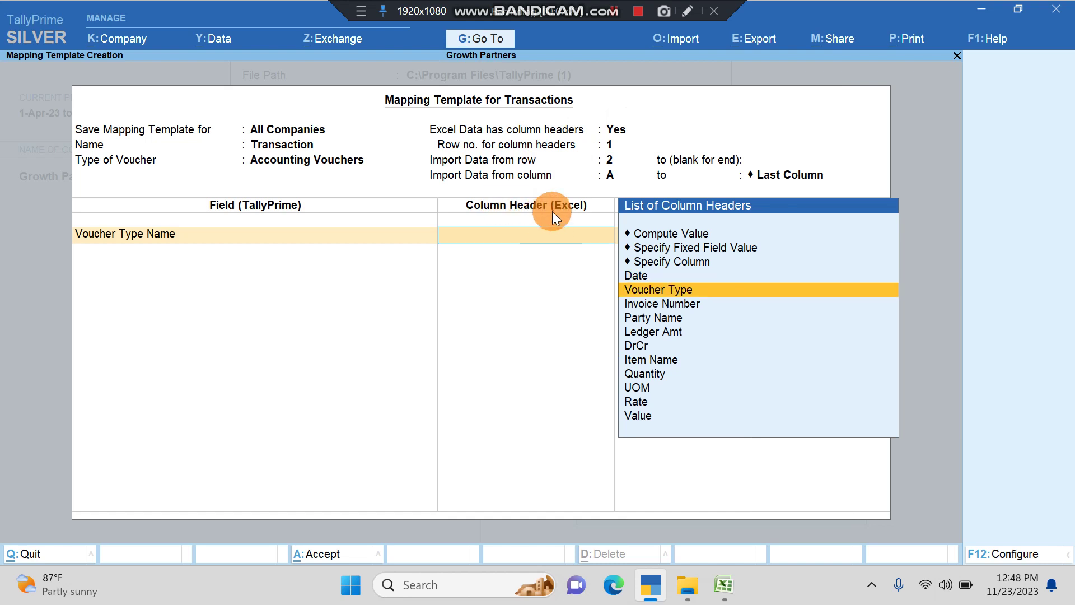
key(Return)
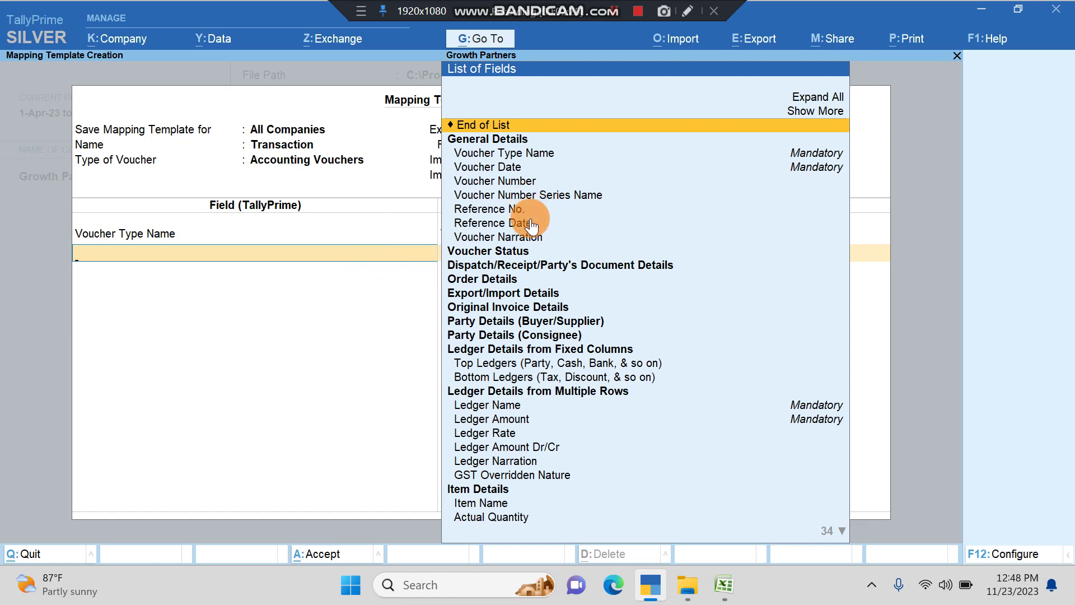
key(Down)
key(Down)
key(Down)
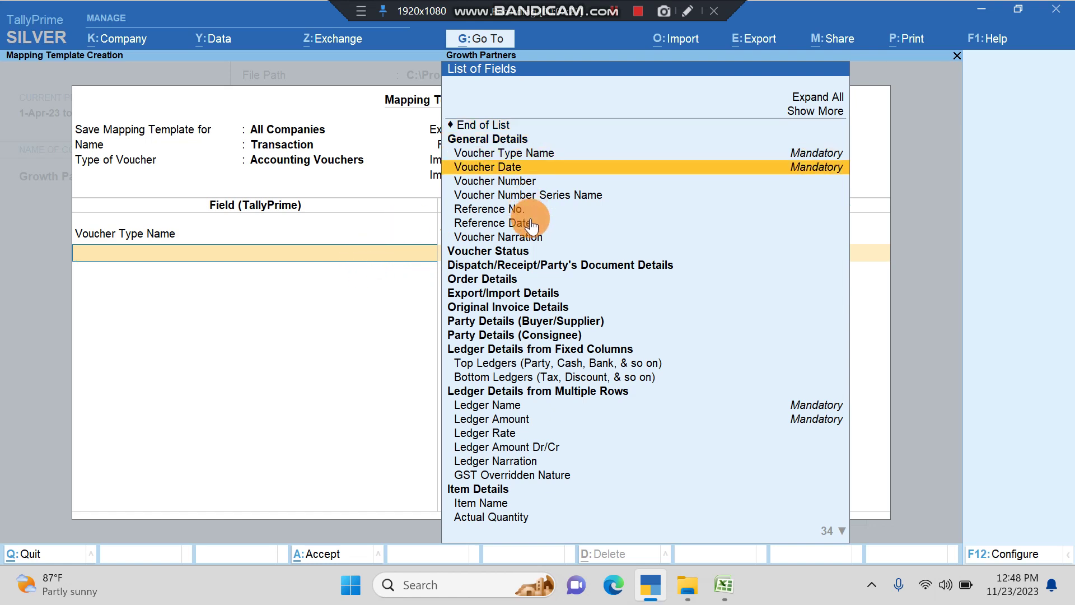
key(Return)
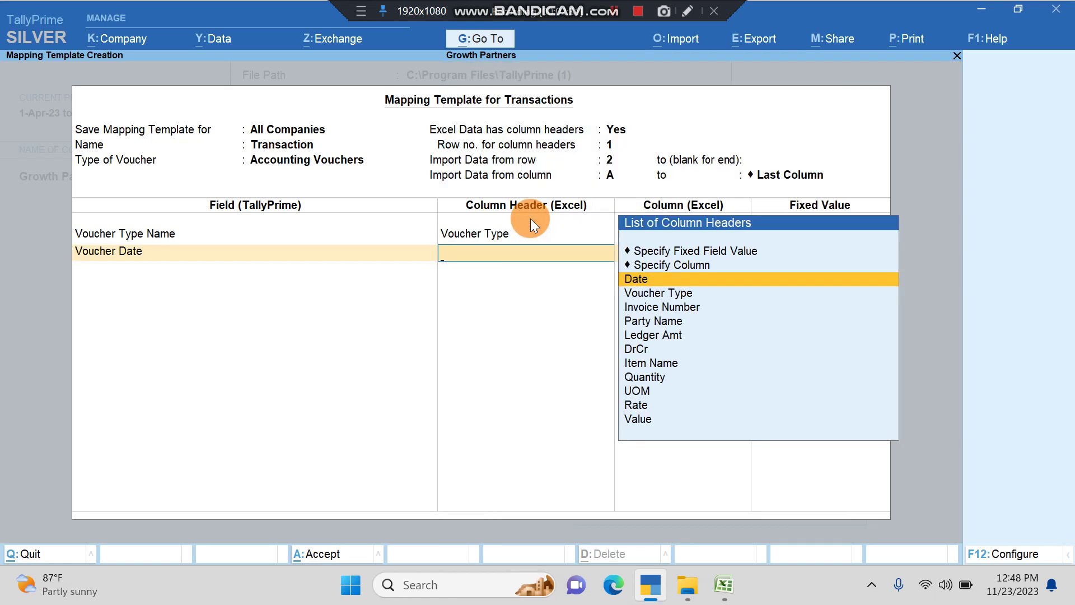
key(Return)
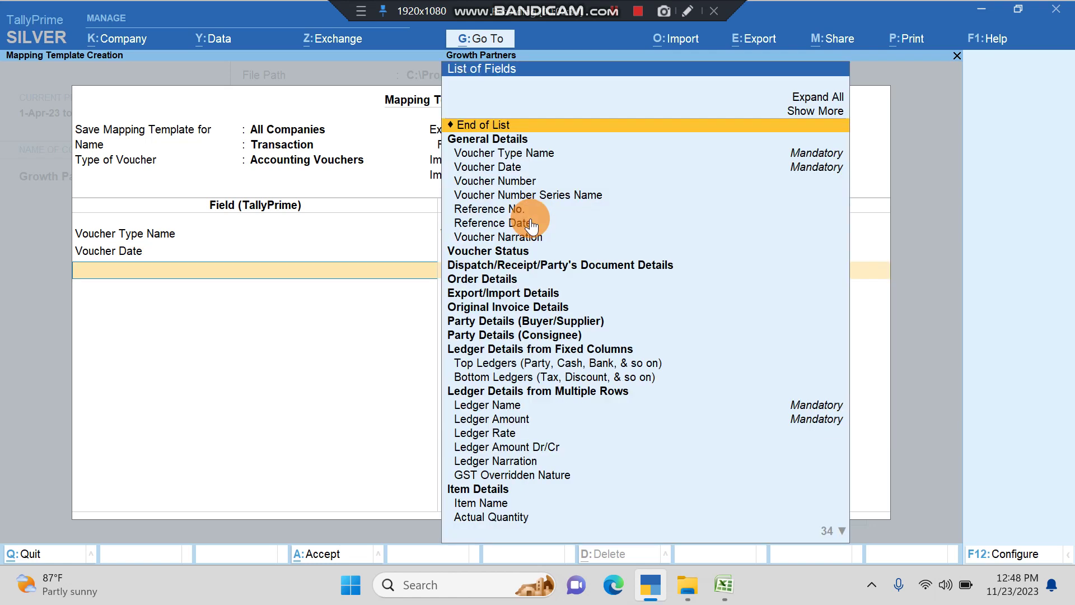
click(703, 512)
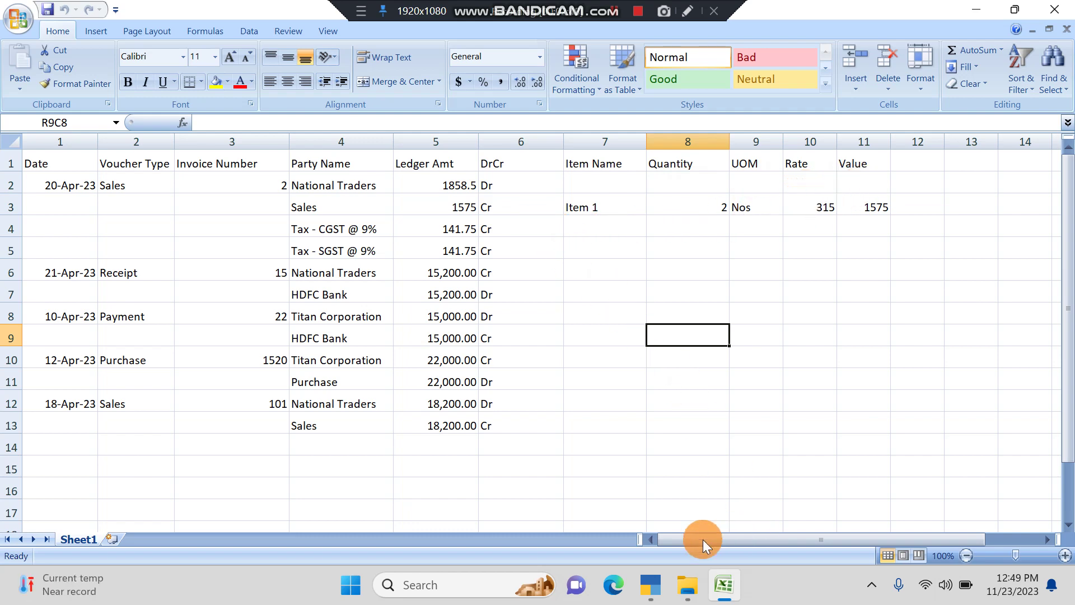
mouse_move(649, 585)
click(658, 490)
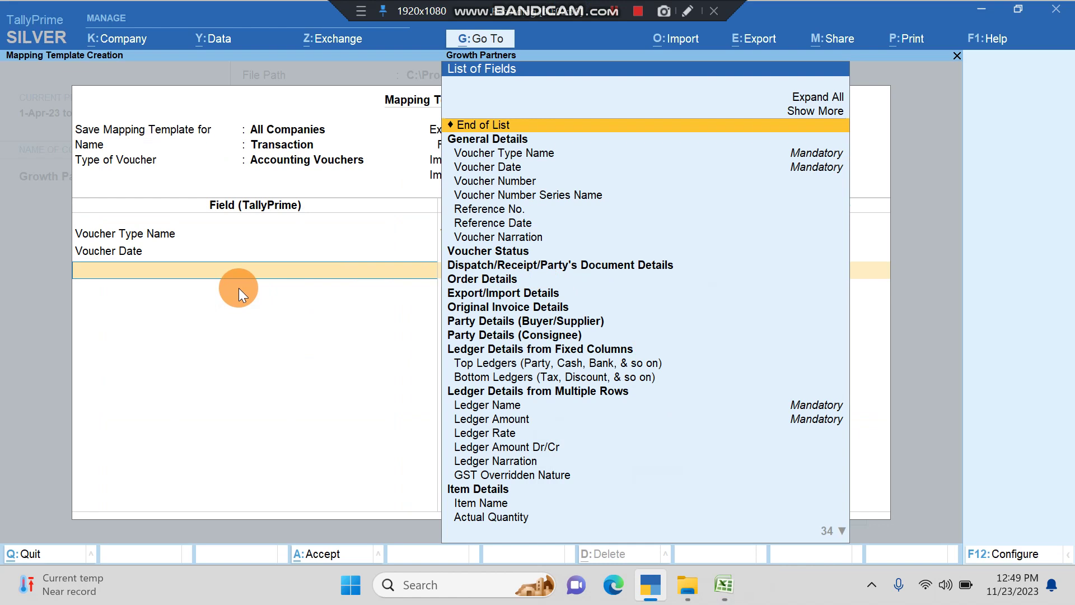
Map Voucher Number to the Invoice Number column and Ledger Name to Party Name
text(Vo)
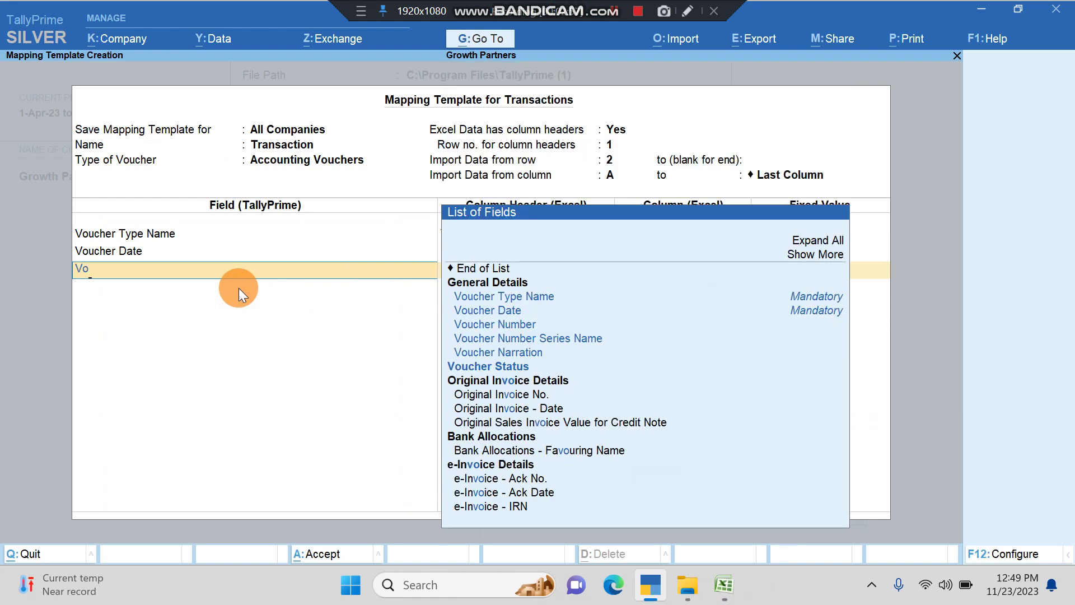
key(Down)
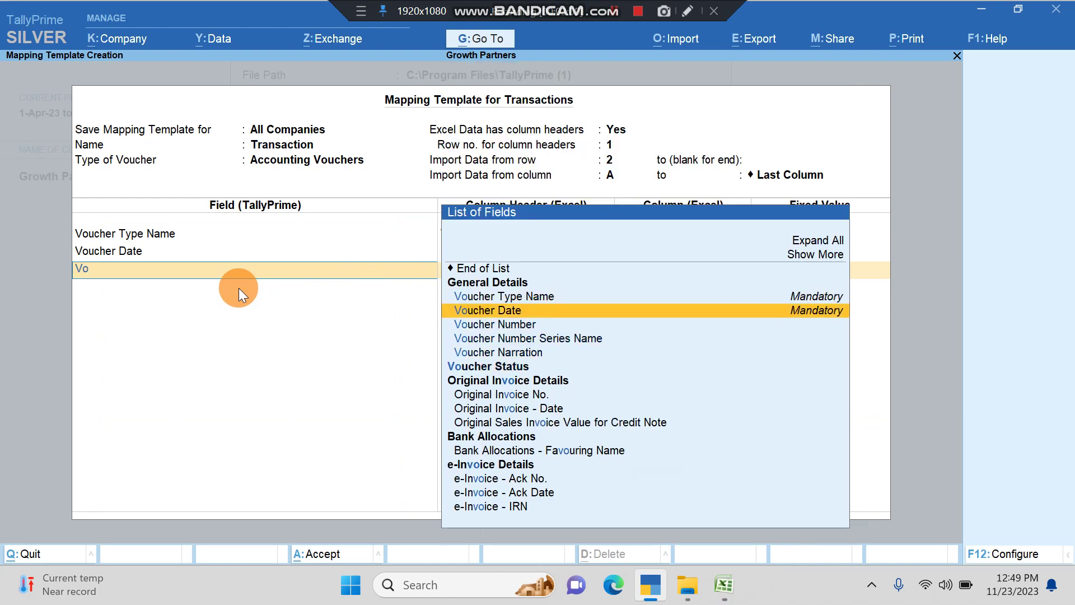
key(Down)
key(Return)
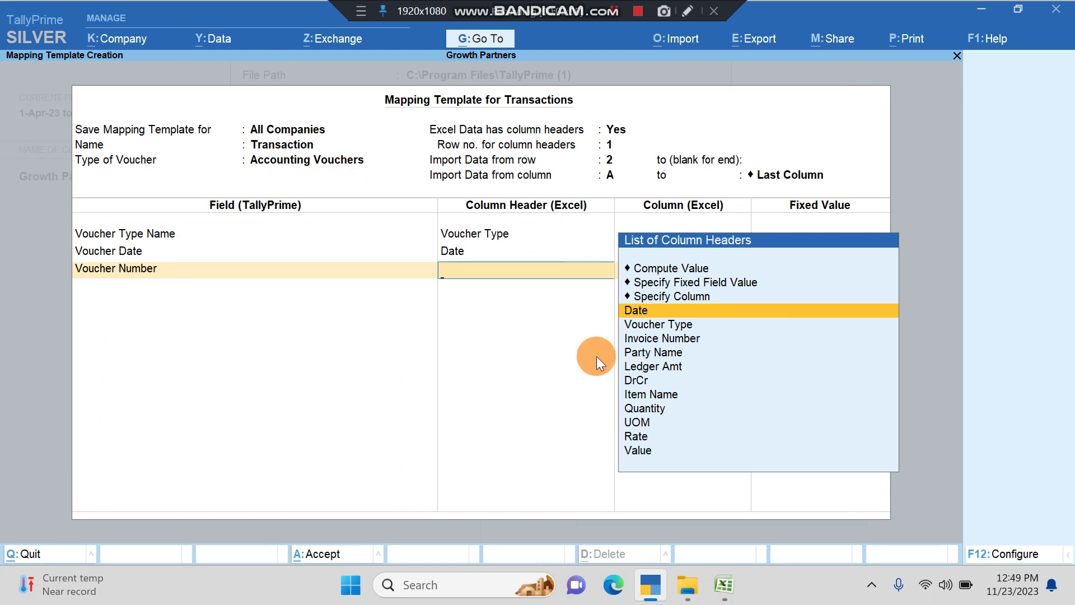
key(Down)
key(Down)
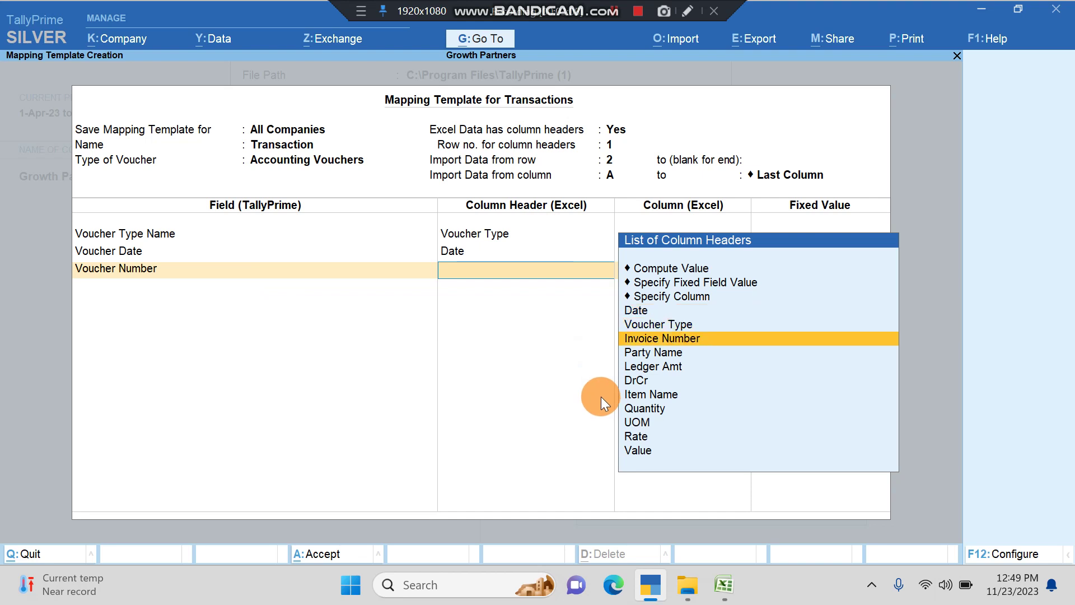
key(Return)
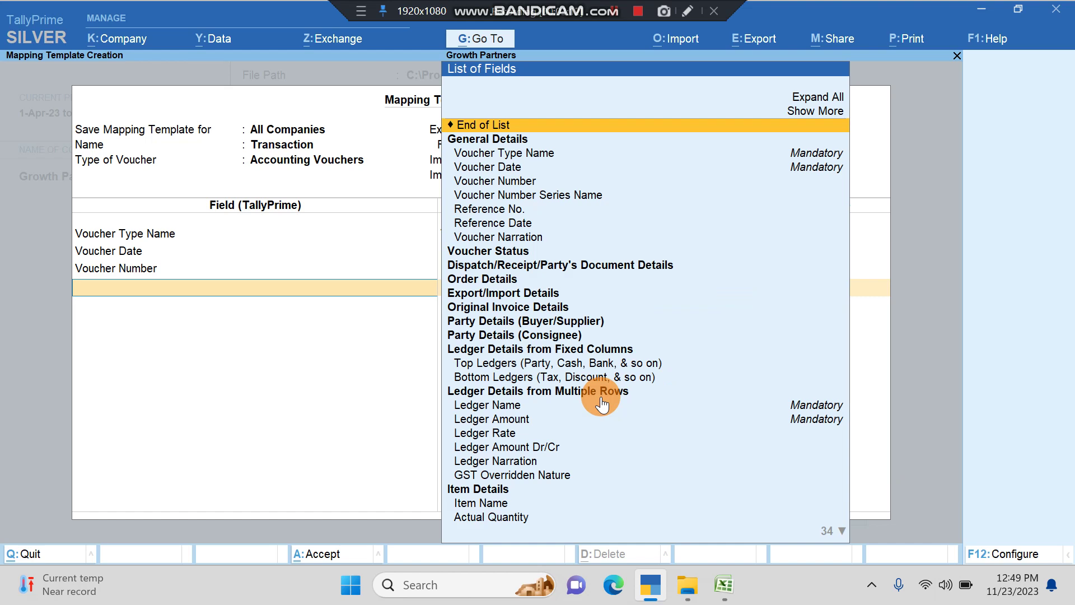
text(Le)
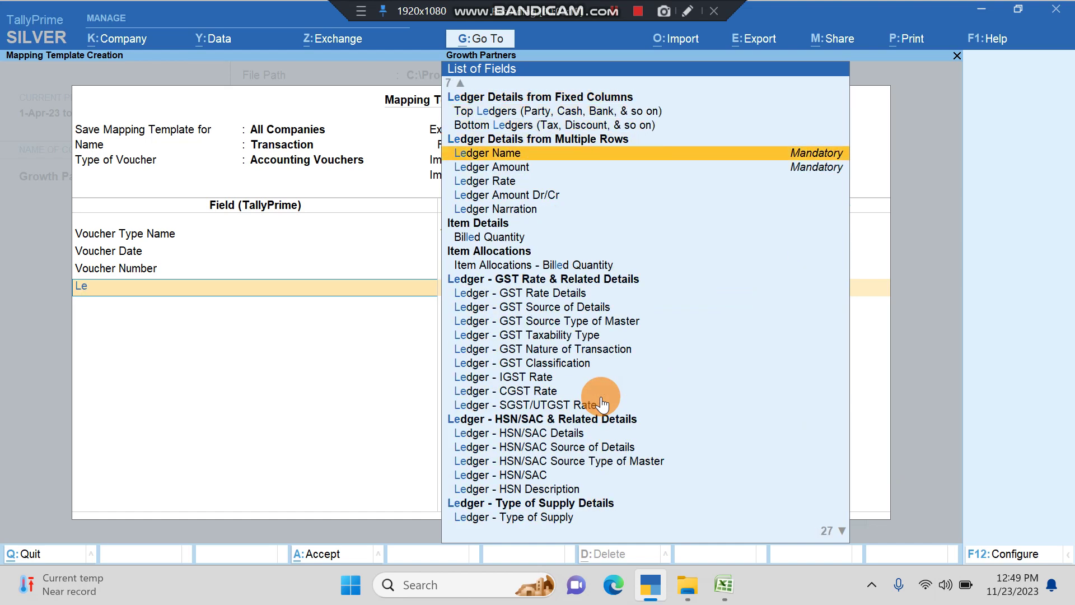
key(Return)
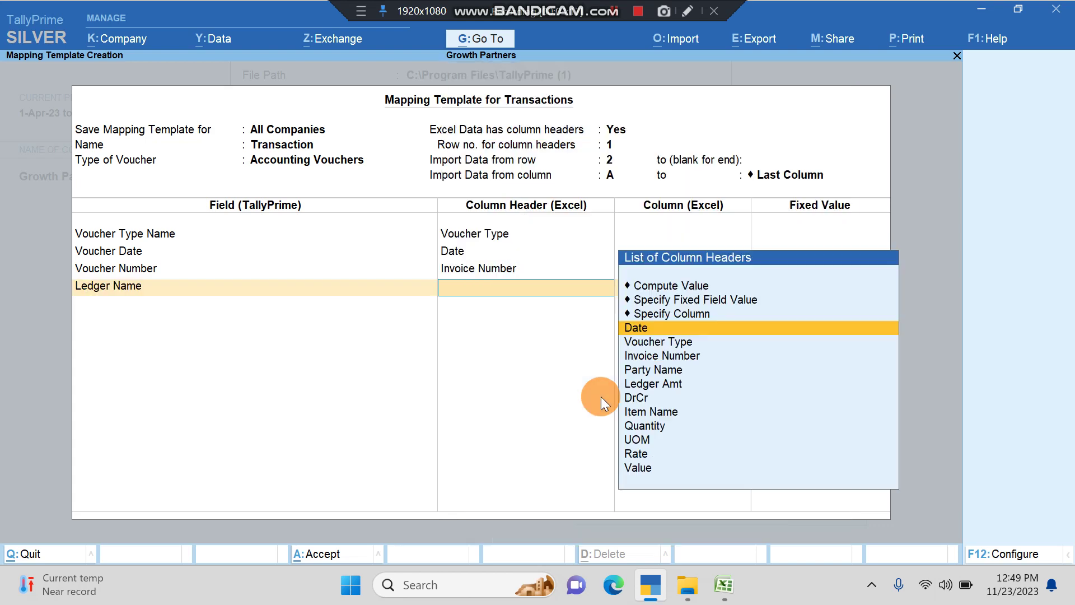
key(Down)
key(Down)
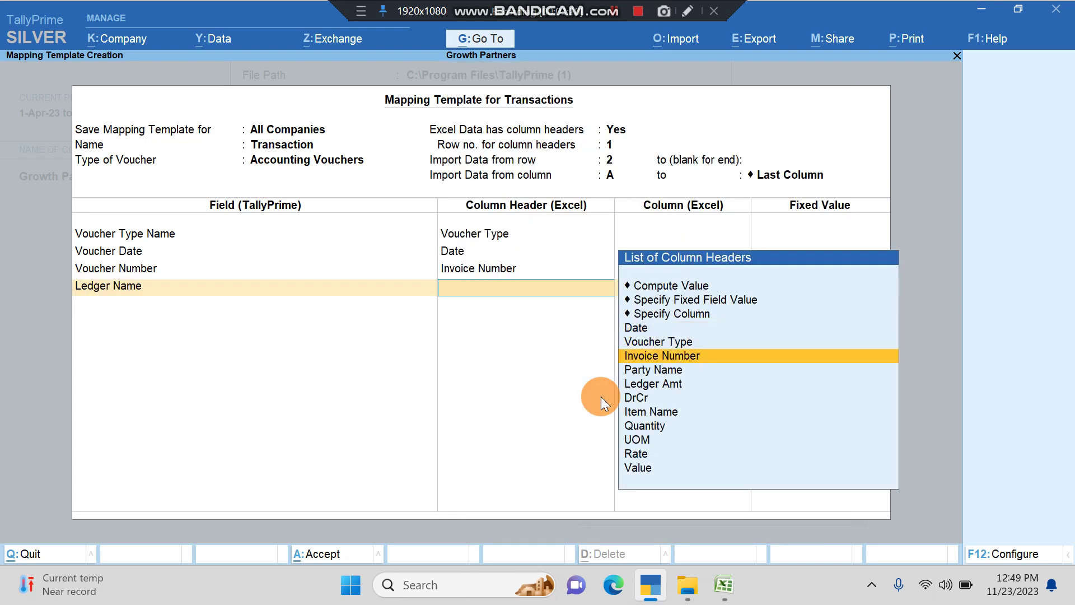
key(Down)
key(Return)
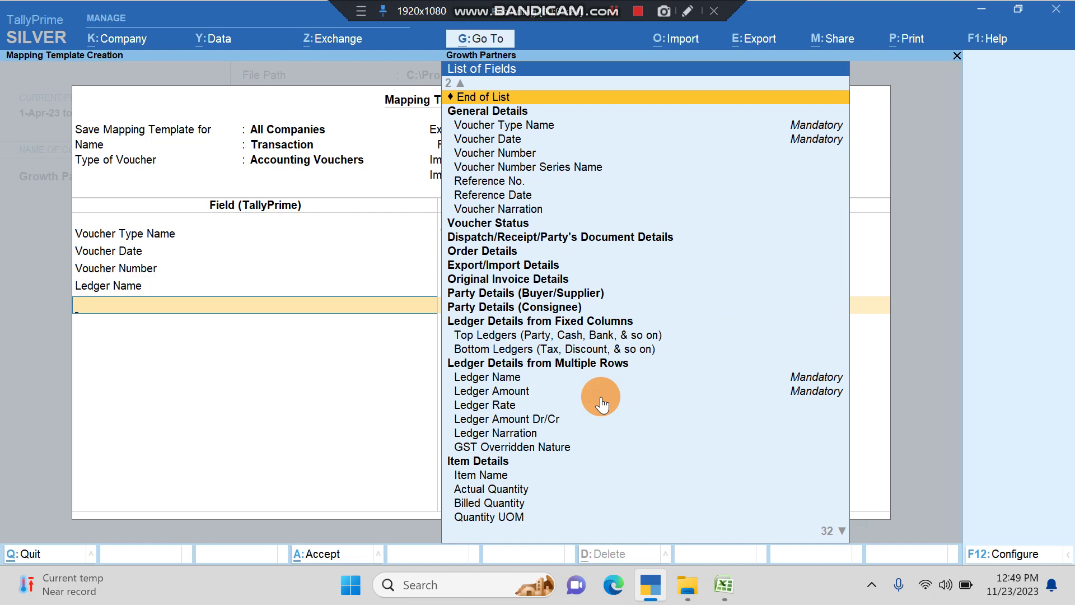
Map the Ledger Amount field to the Ledger Amt column
text(Led)
key(Down)
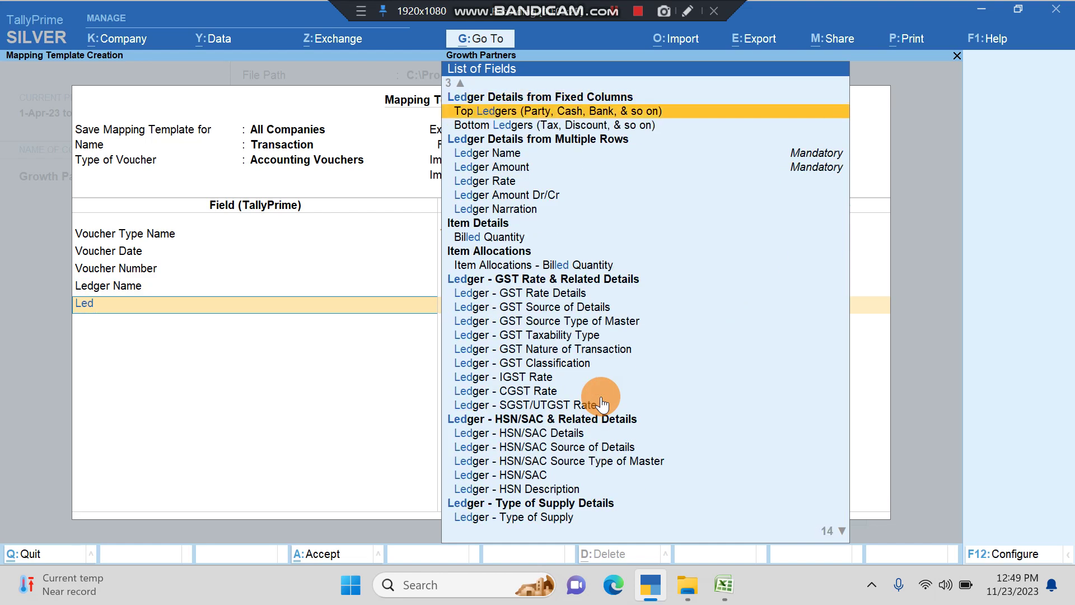
key(Down)
key(Down)
key(Down)
key(Return)
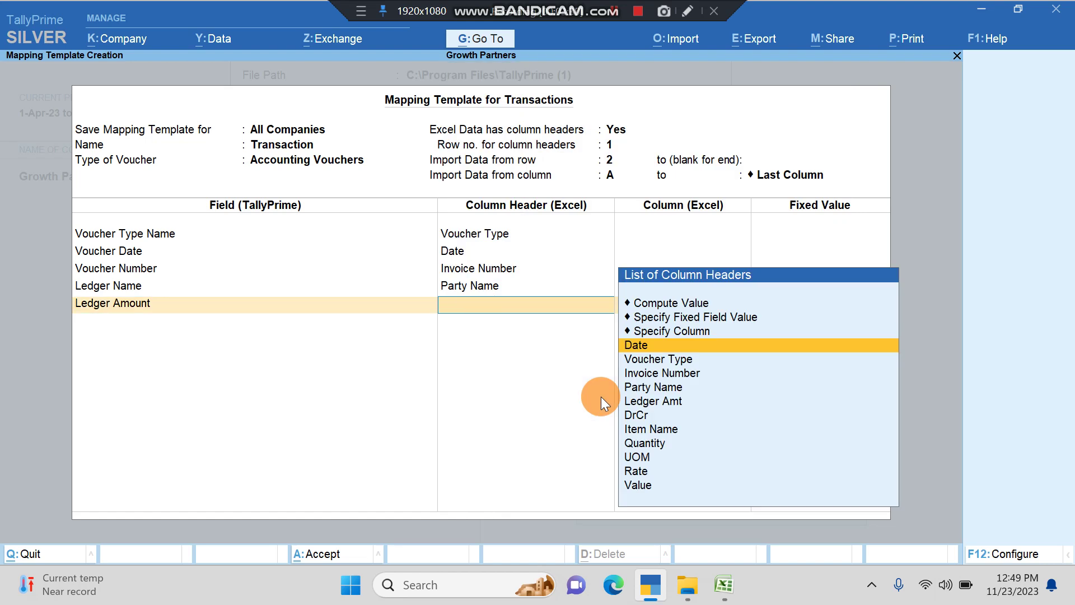
key(Down)
key(Down)
key(Down)
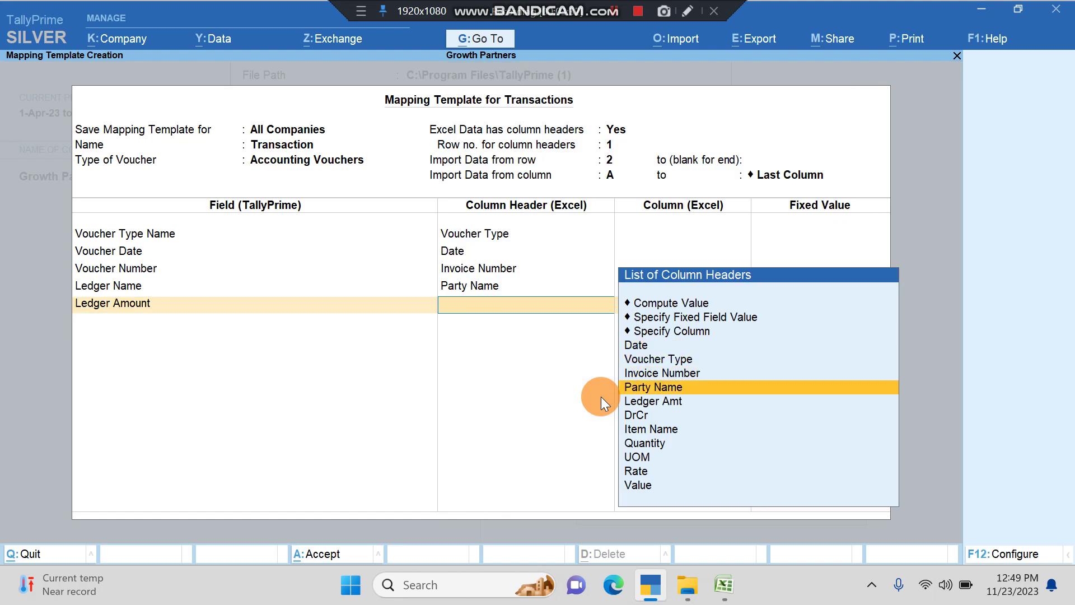
key(Down)
key(Return)
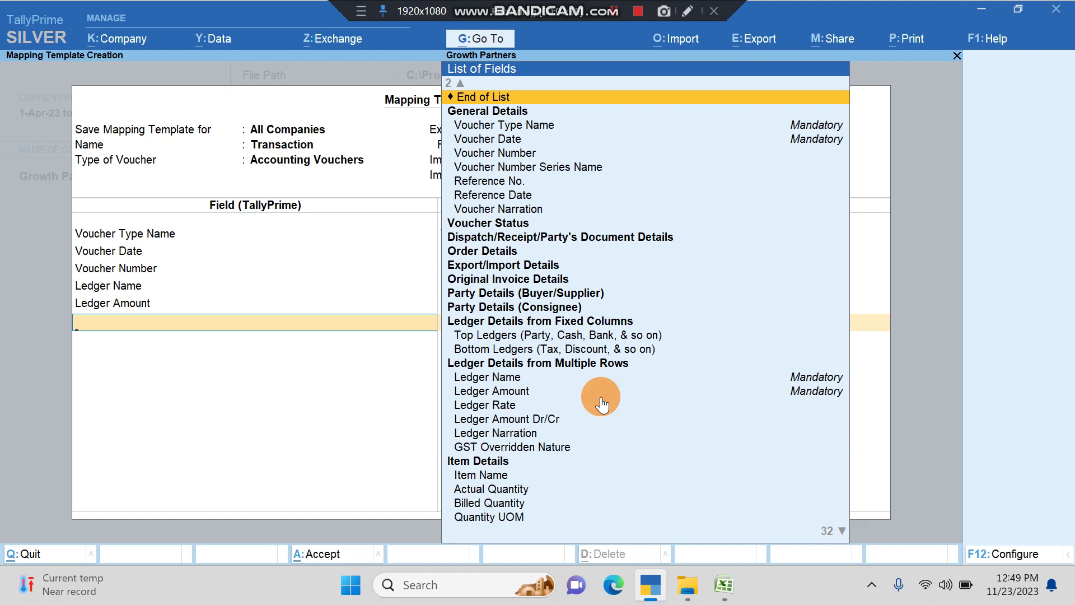
Add a Ledger Amount Dr/Cr row, checking the Excel sheet for the DrCr column
text(Le)
key(Down)
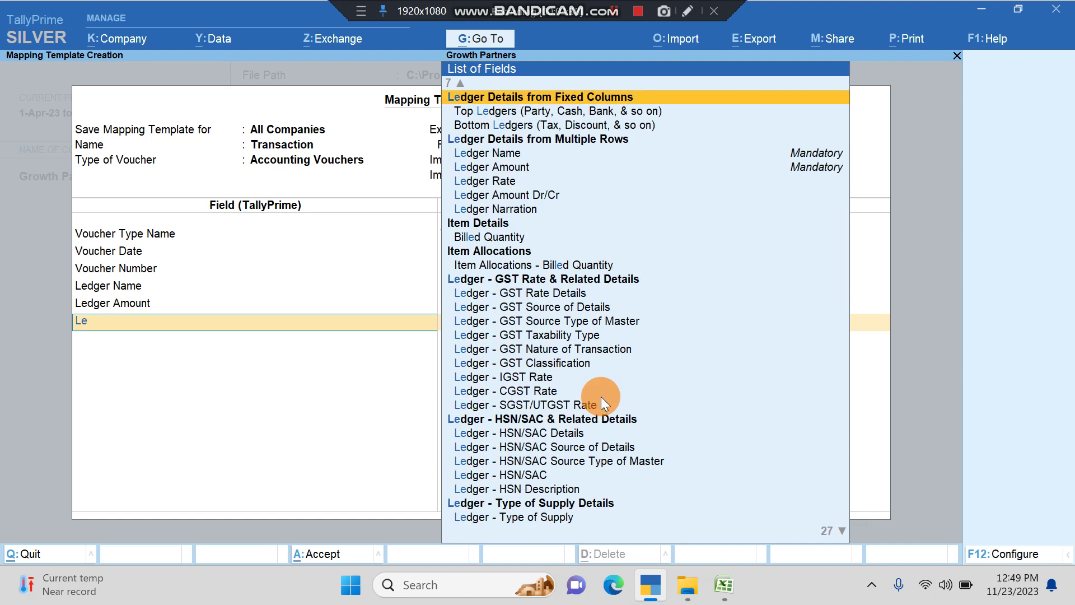
key(Down)
key(Down)
key(Down)
key(Down)
key(Down)
key(Down)
key(Down)
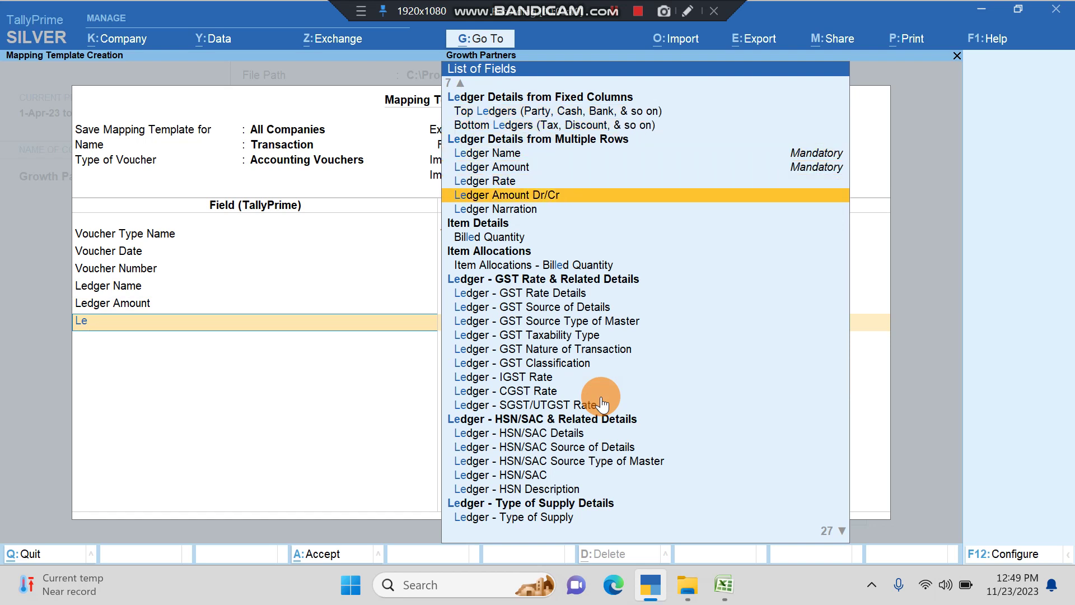
key(Return)
key(Down)
key(Down)
key(Down)
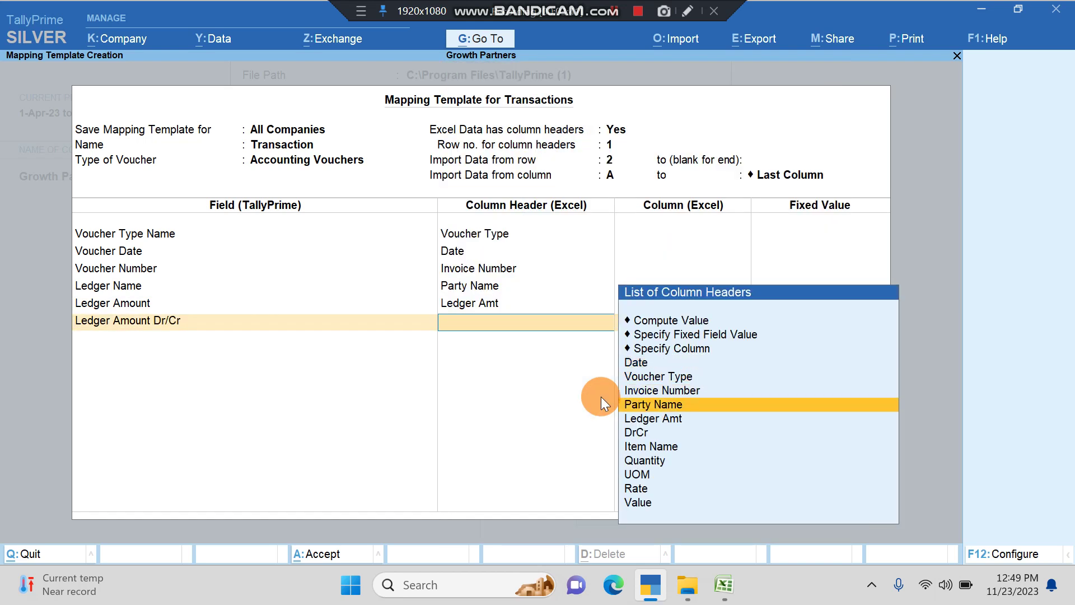
key(Down)
key(Down)
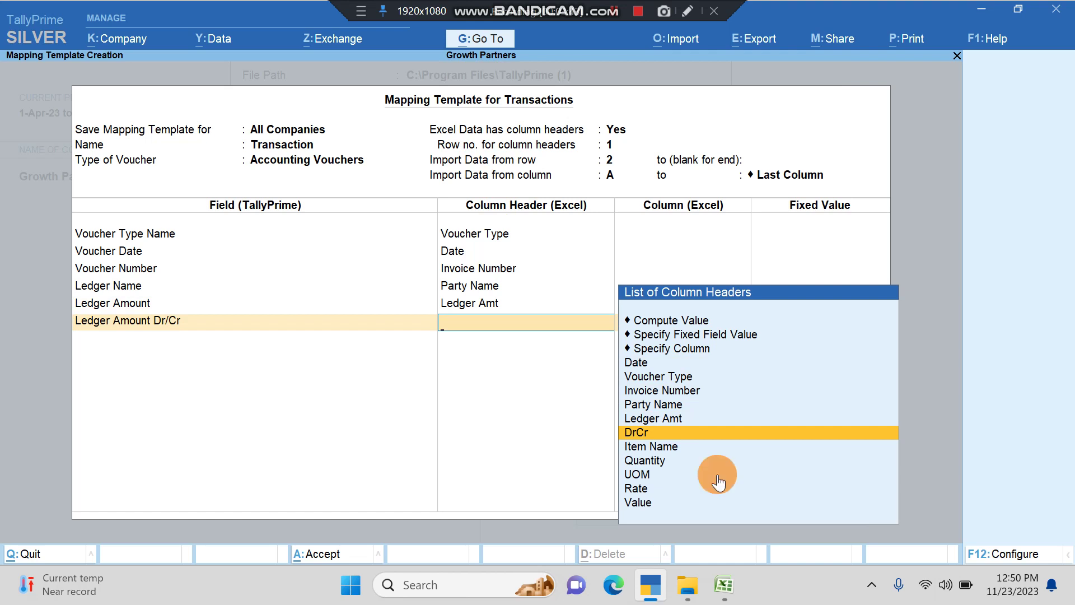
mouse_move(723, 584)
click(715, 531)
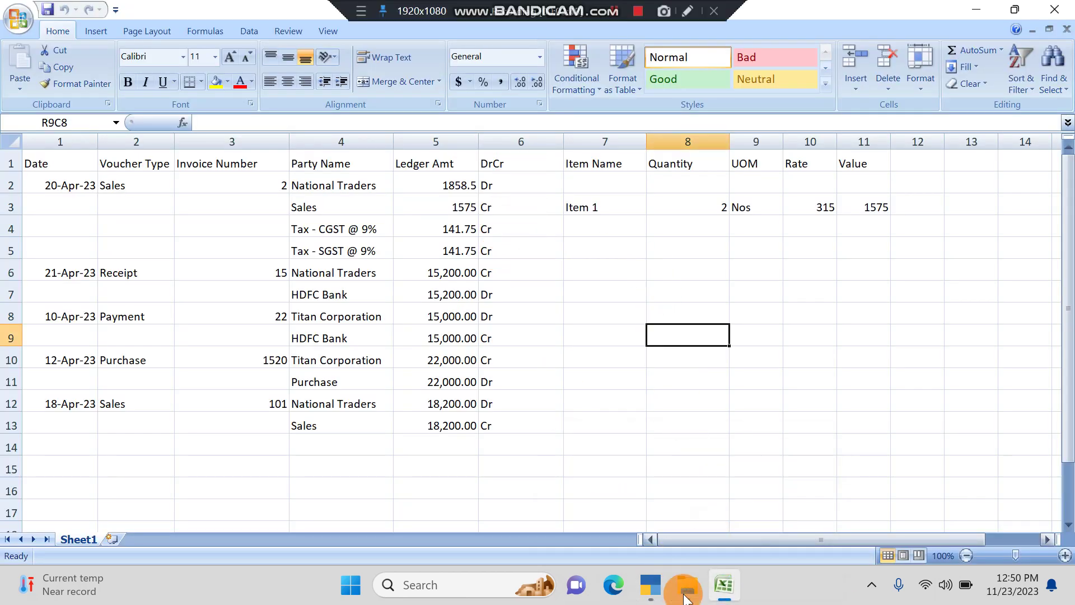
click(650, 504)
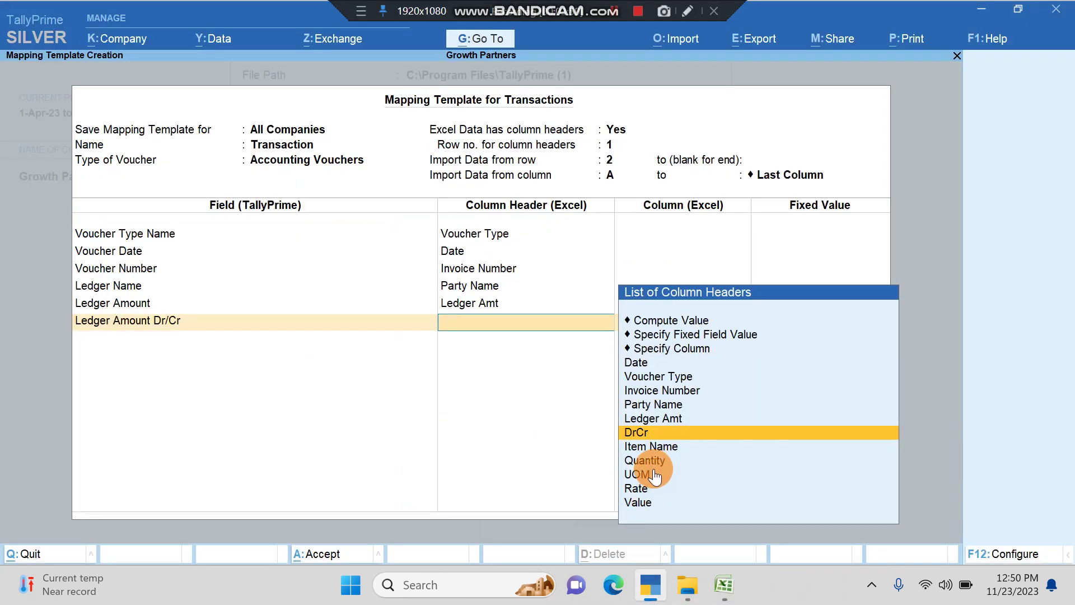
Link Dr/Cr to DrCr, Item Name to Item Name, and Billed Quantity to Quantity
key(Return)
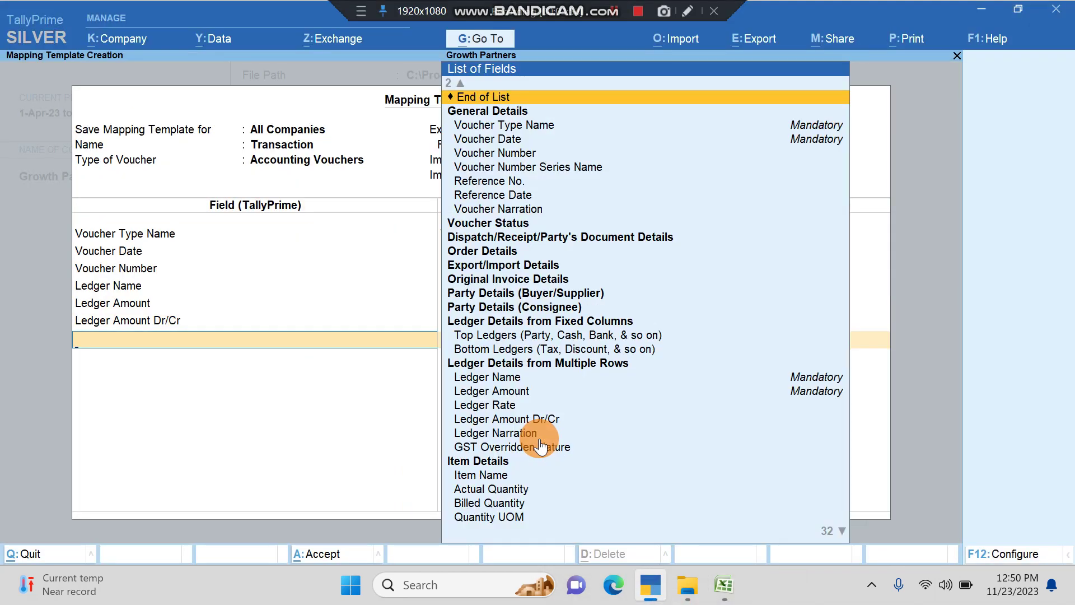
text(Ite)
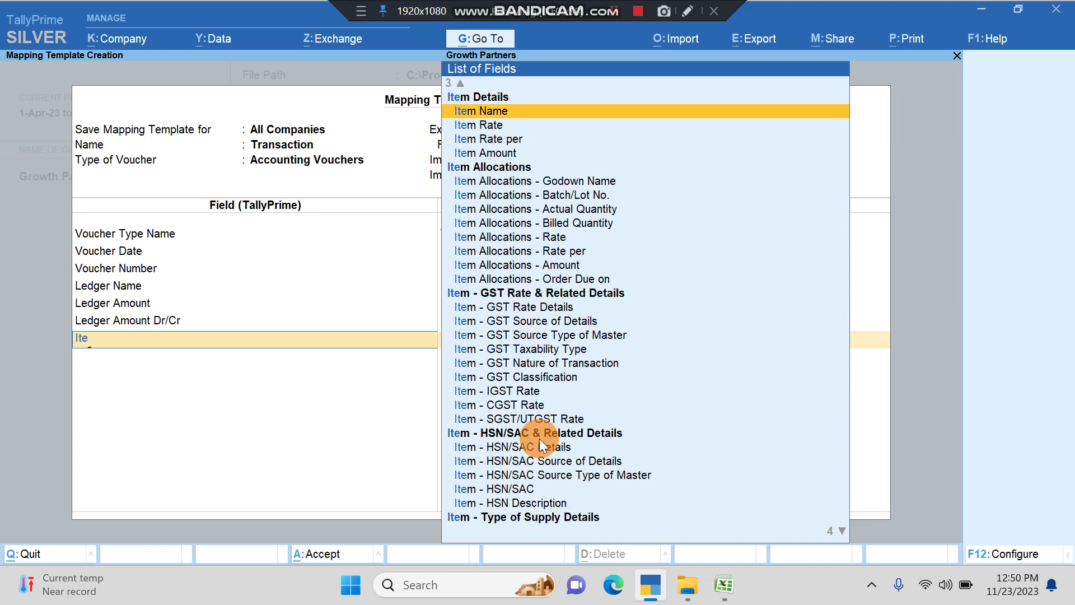
key(Return)
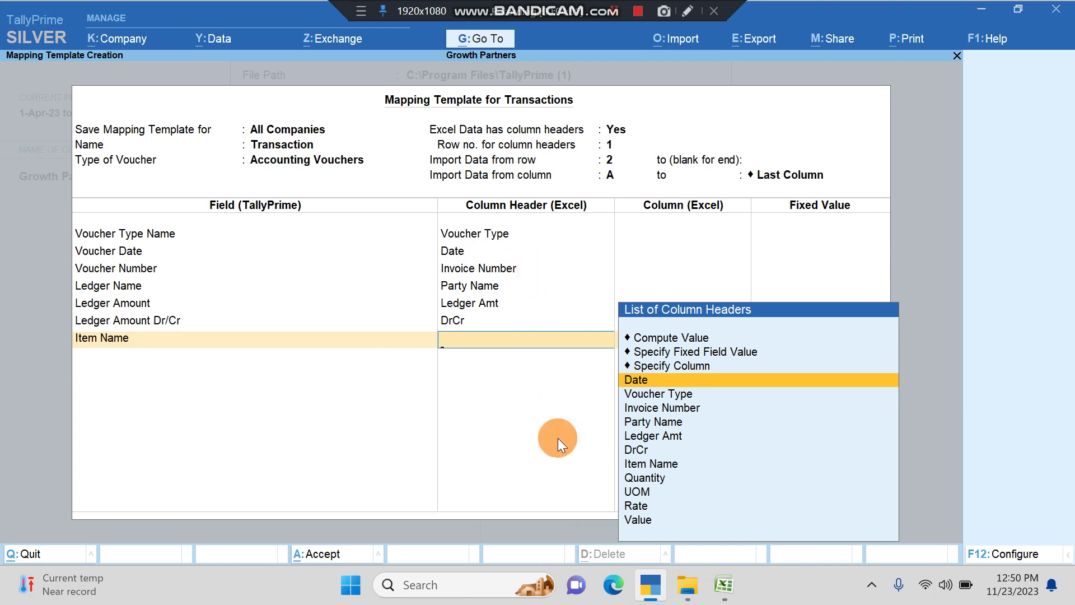
key(Down)
key(Down)
key(Down)
key(Down)
key(Down)
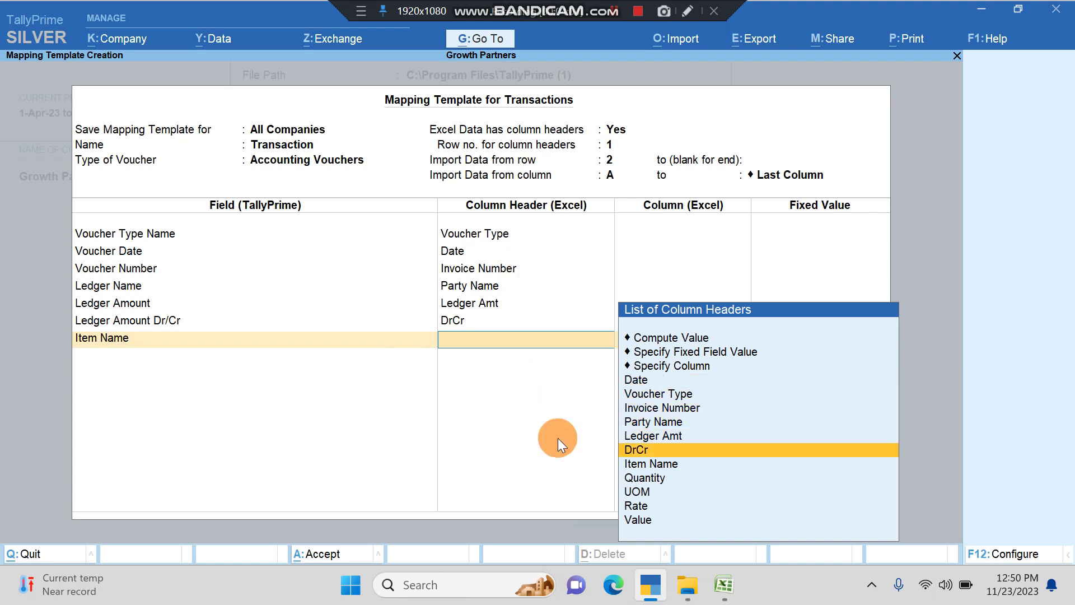
key(Down)
key(Return)
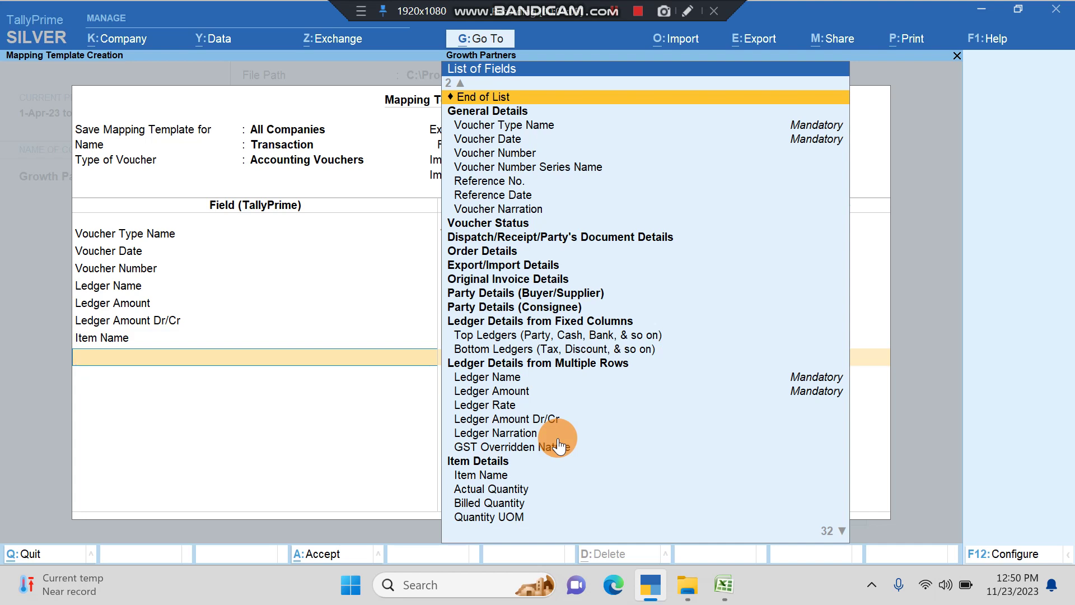
text(Bil)
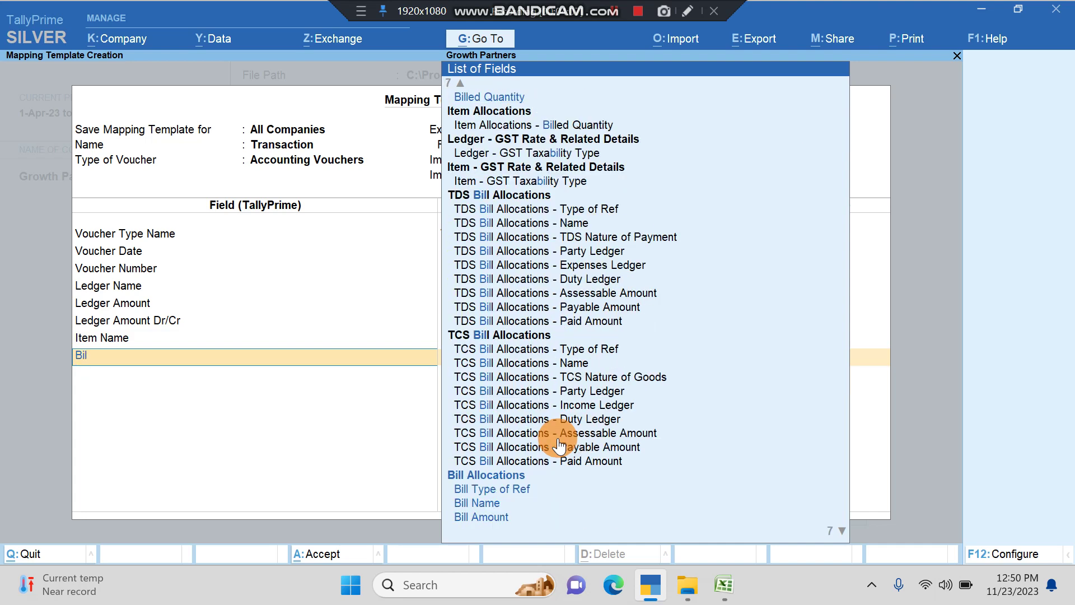
text(l)
key(Return)
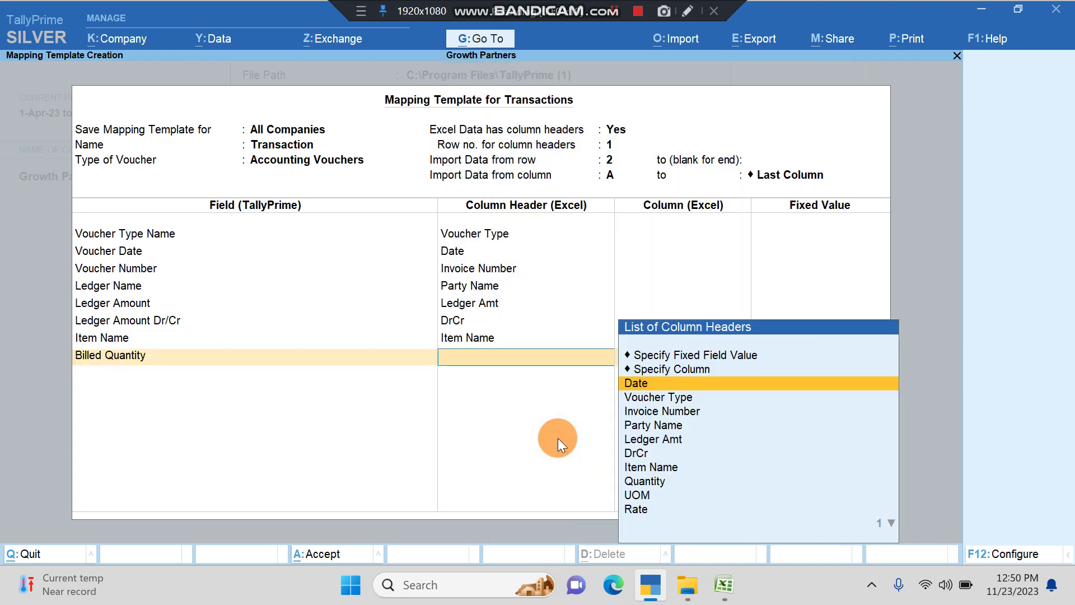
key(Down)
key(Down)
key(Down)
key(Down)
key(Down)
key(Down)
key(Down)
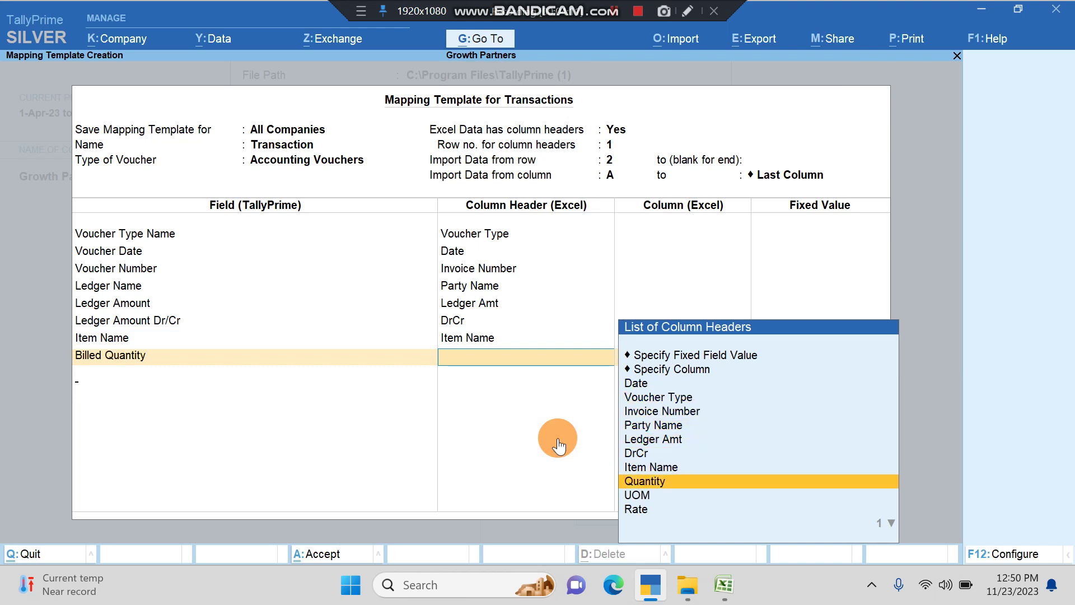
key(Return)
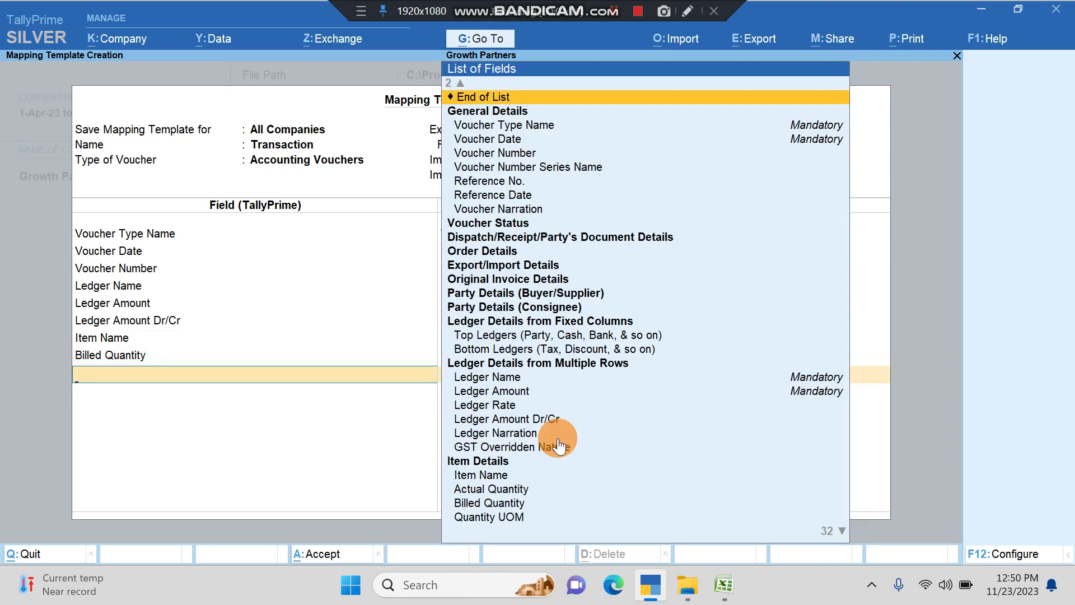
Add an Item Rate row mapped to the Rate column
text(It)
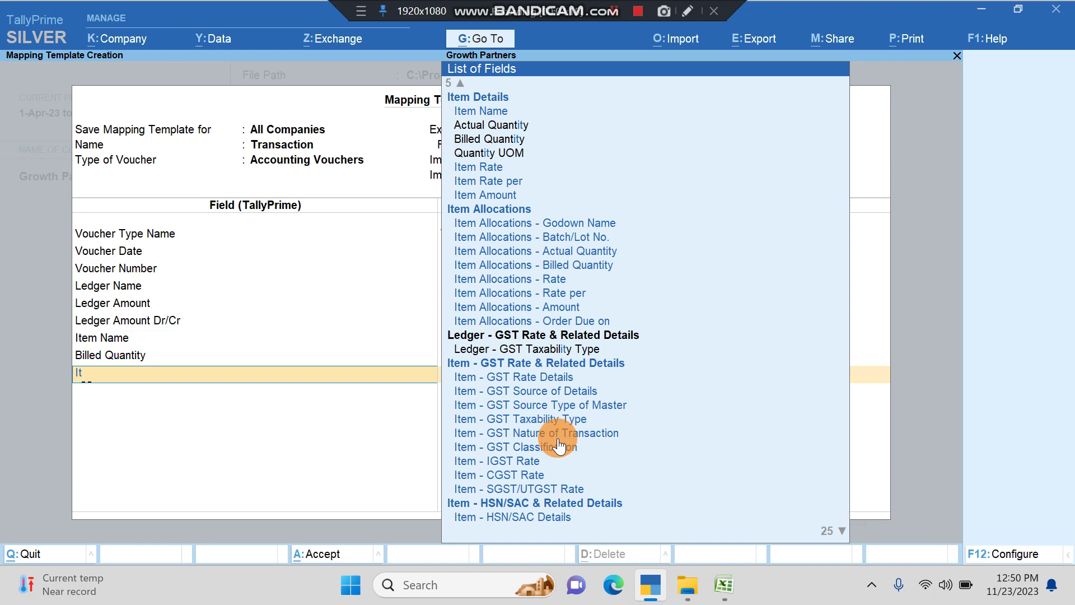
text(e)
key(Down)
key(Down)
key(Up)
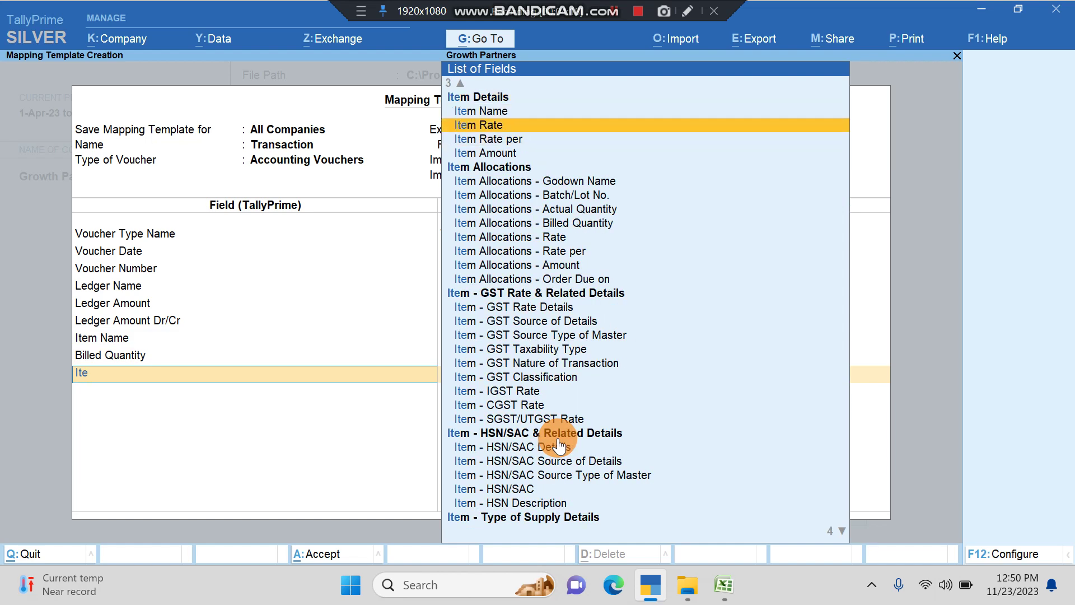
key(Return)
key(Down)
key(Down)
key(Down)
key(Down)
key(Down)
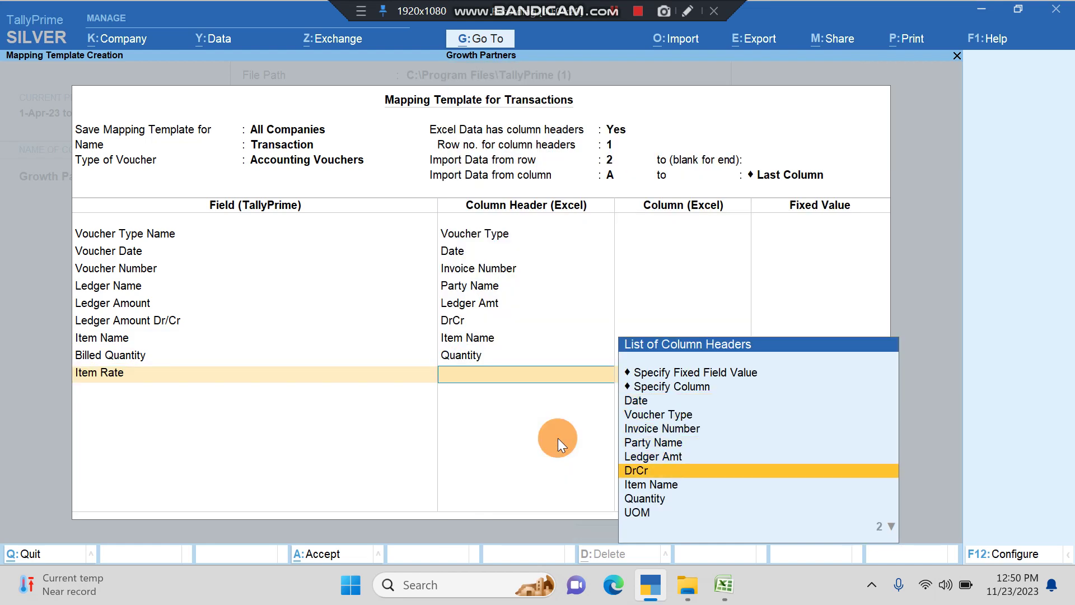
key(Up)
key(Up)
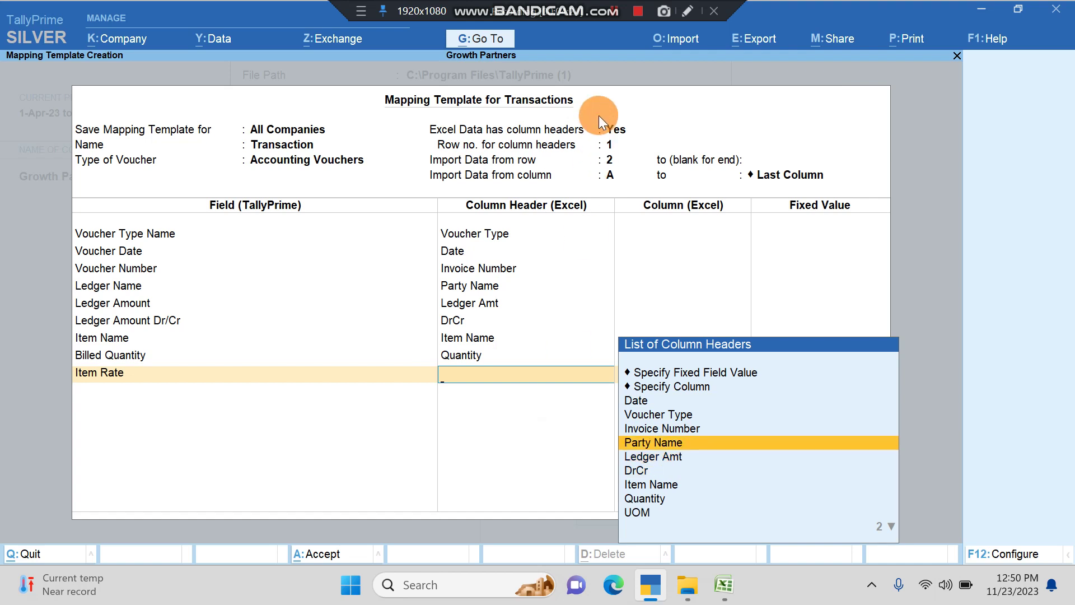
click(485, 361)
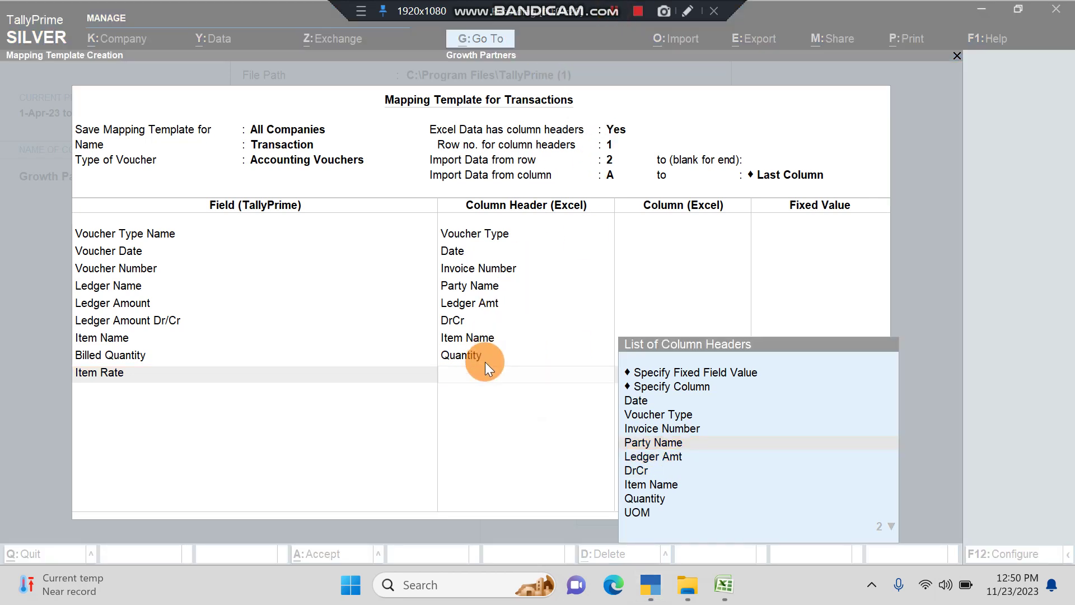
click(483, 373)
text(Ra)
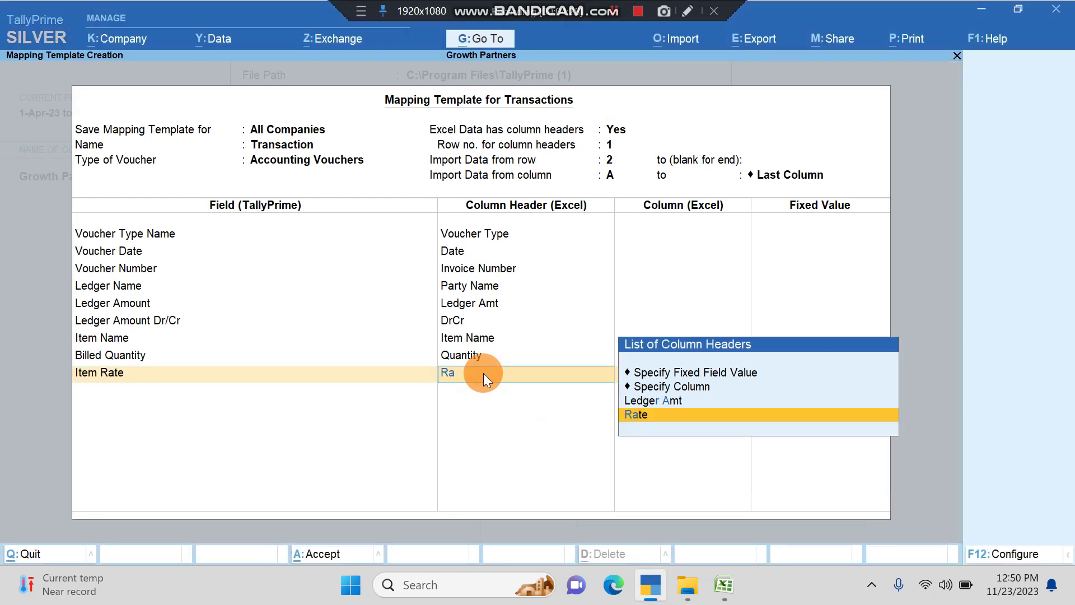
key(Return)
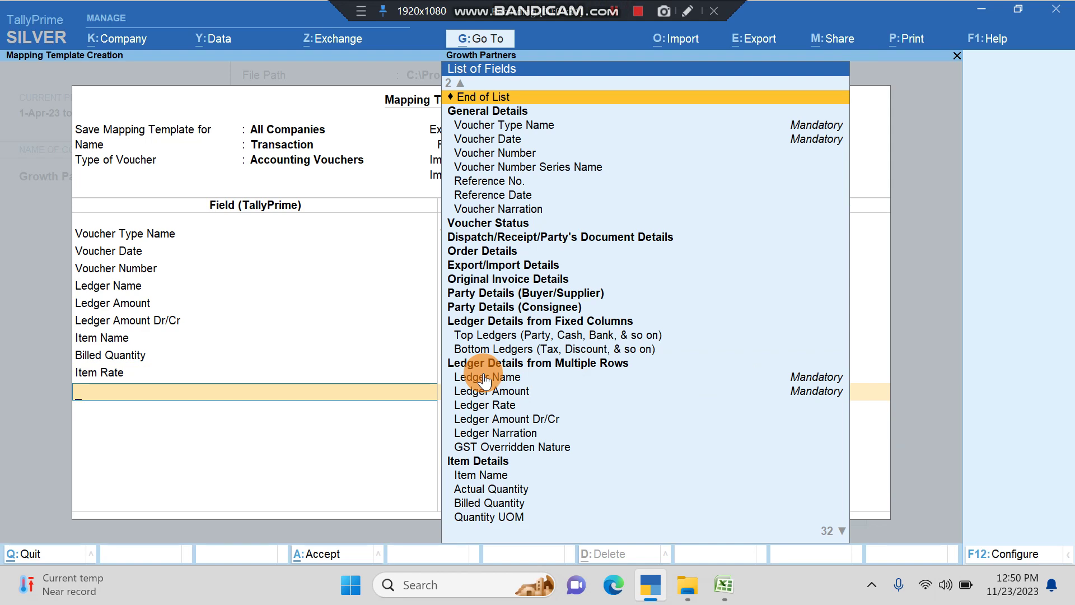
Map Item Amount to the Value column, end the field list and accept the template
text(Ite)
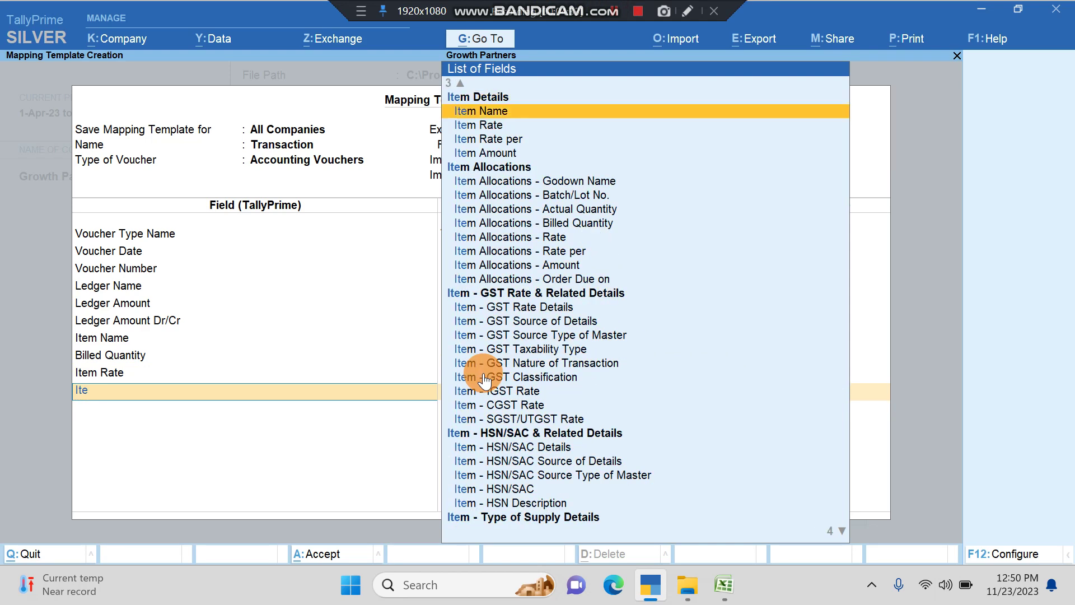
key(Down)
key(Down)
key(Down)
key(Return)
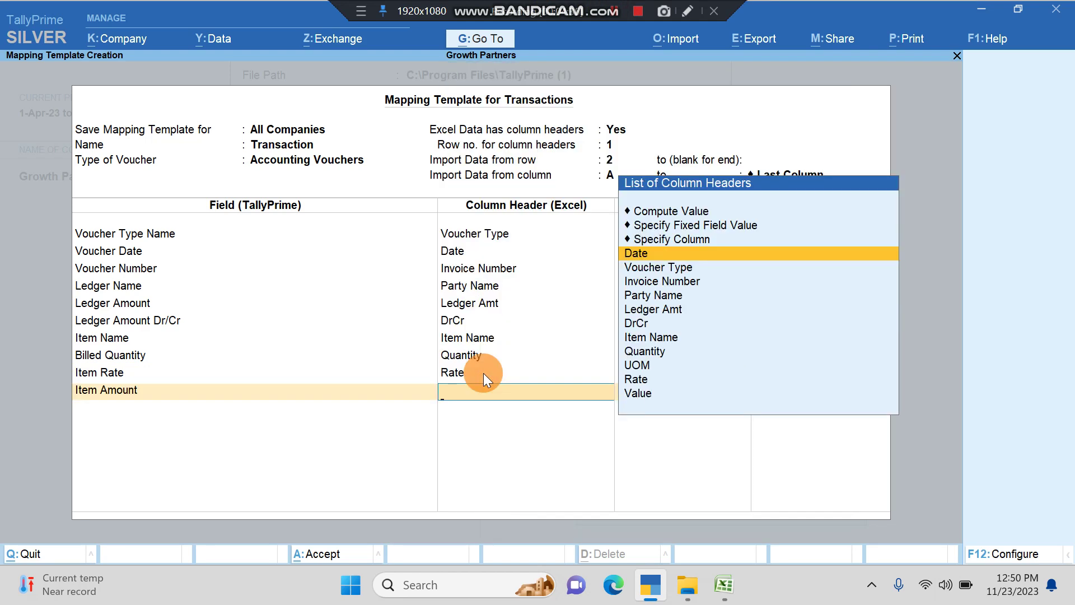
key(Down)
key(Down)
key(Down)
key(Down)
key(Down)
key(Down)
key(Down)
key(Down)
key(Down)
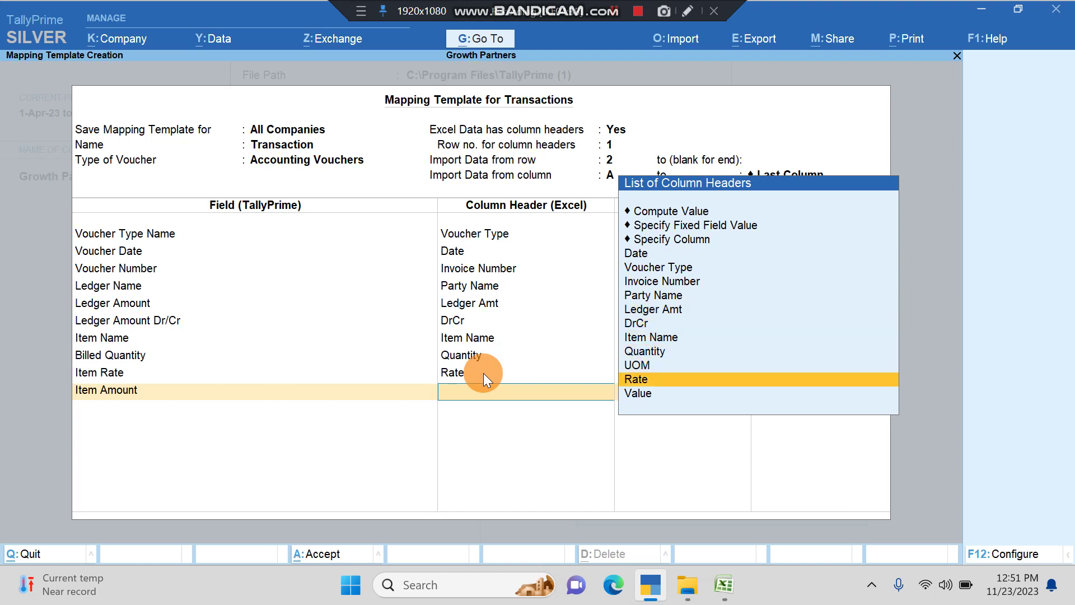
key(Down)
key(Return)
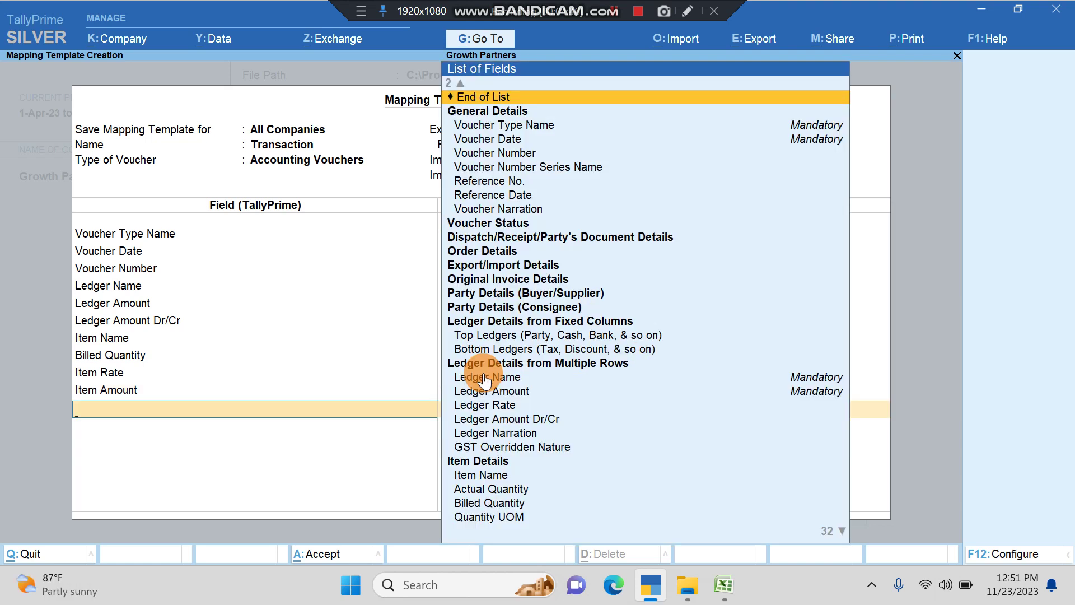
key(Return)
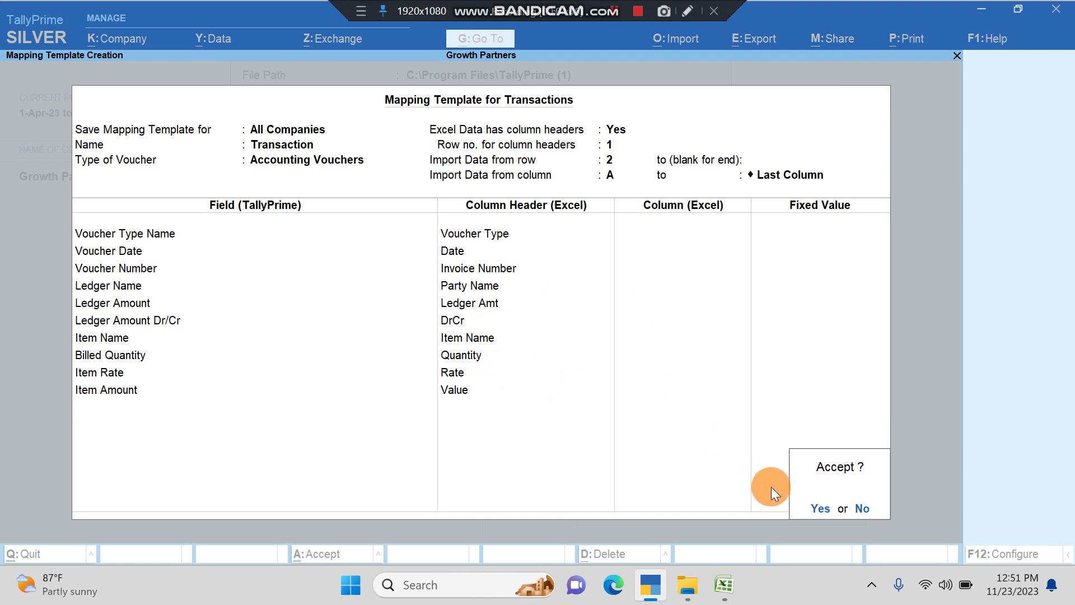
key(Return)
key(Return)
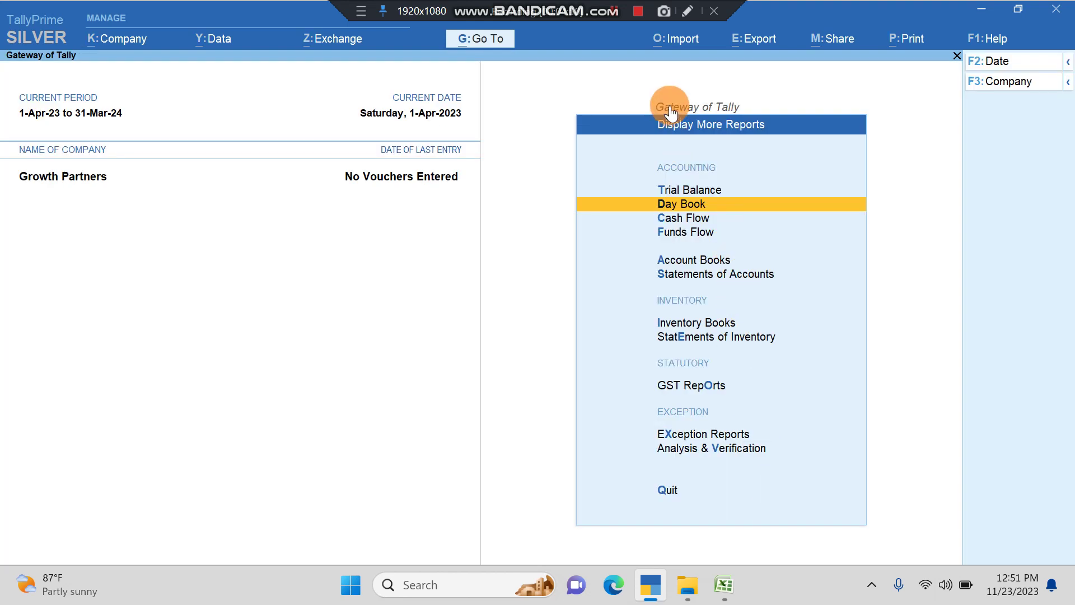
Import Accounting transtions.xlsx Sheet1 with the Transaction template: 2 Sales, Receipt, Payment and Purchase vouchers
click(681, 41)
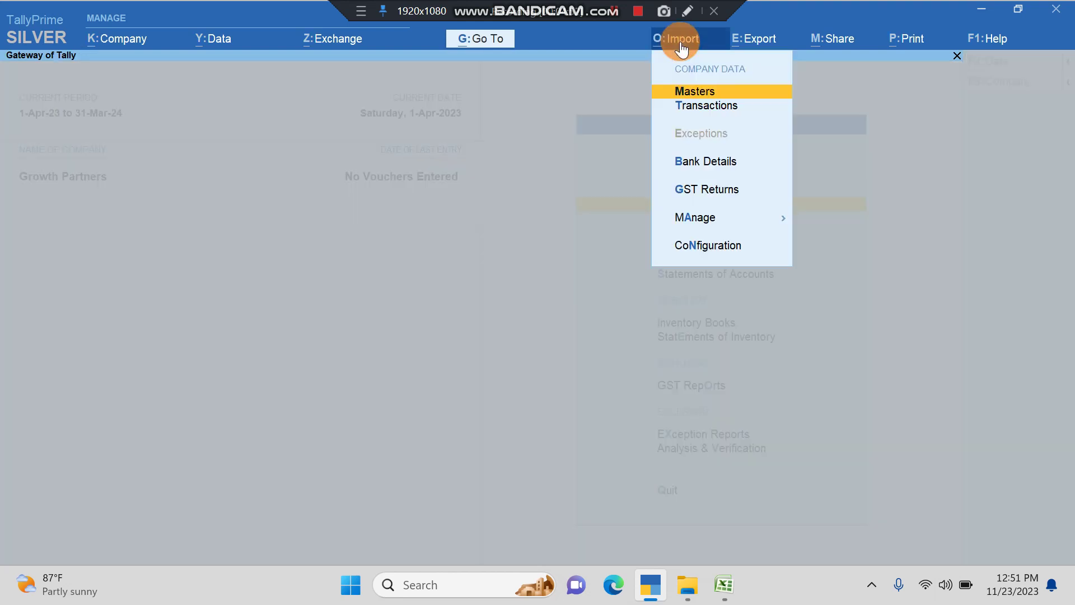
click(708, 106)
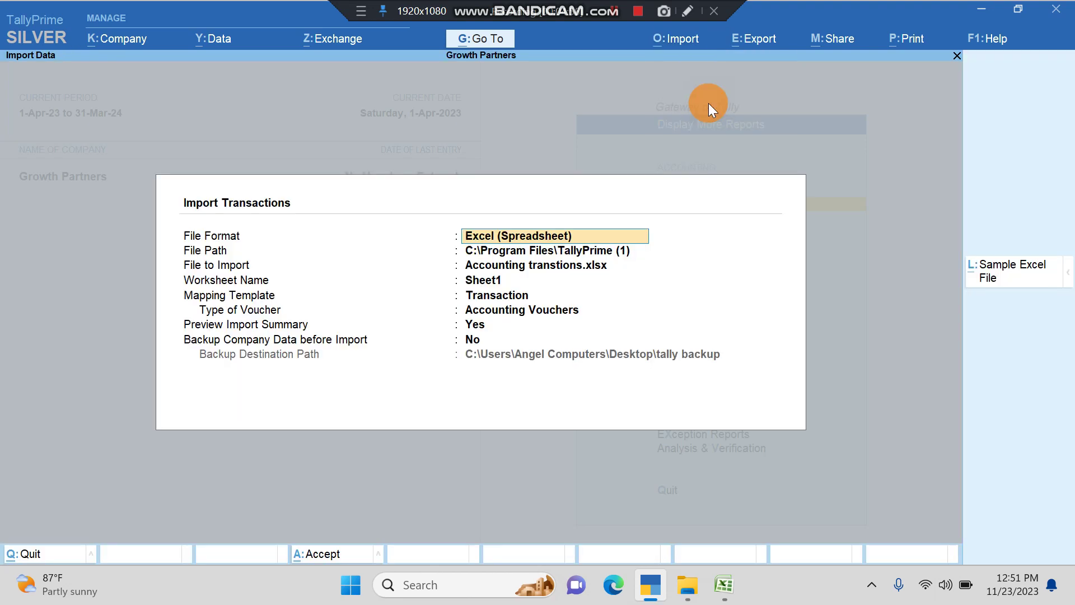
key(Return)
key(Return)
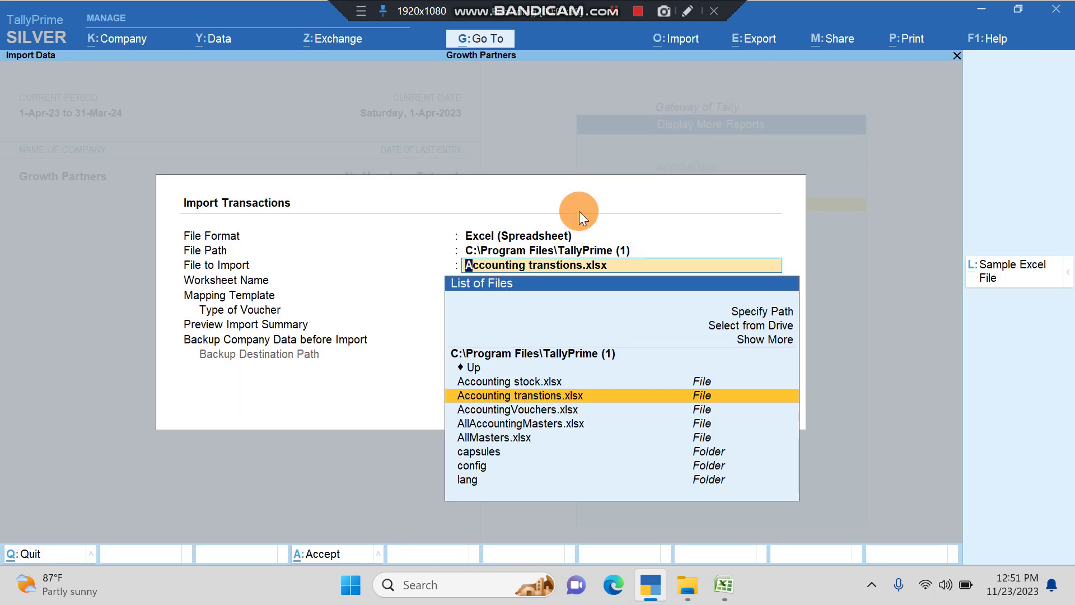
click(591, 396)
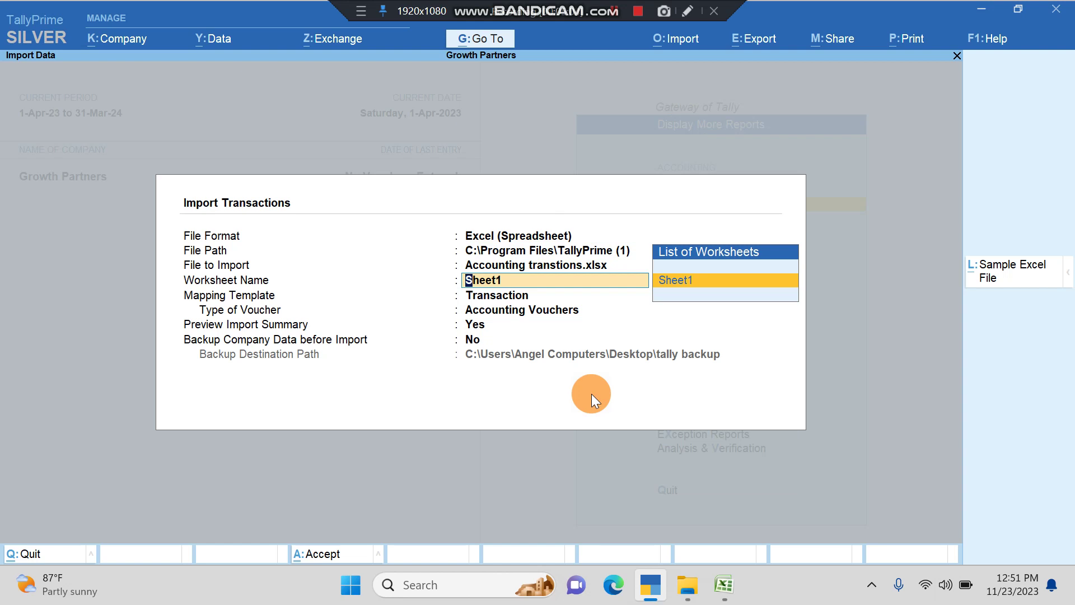
key(Return)
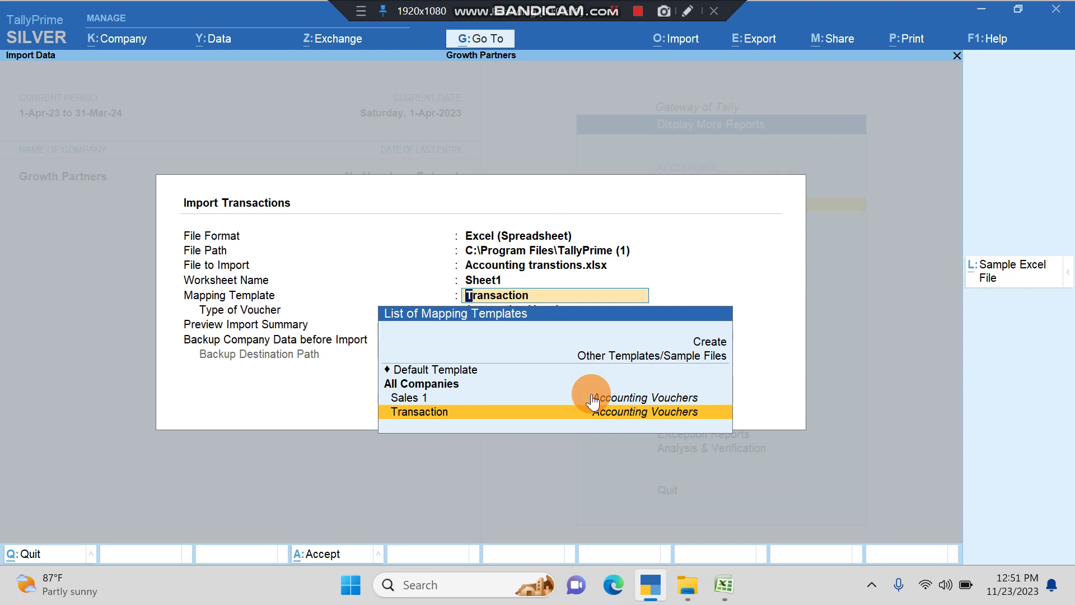
key(Return)
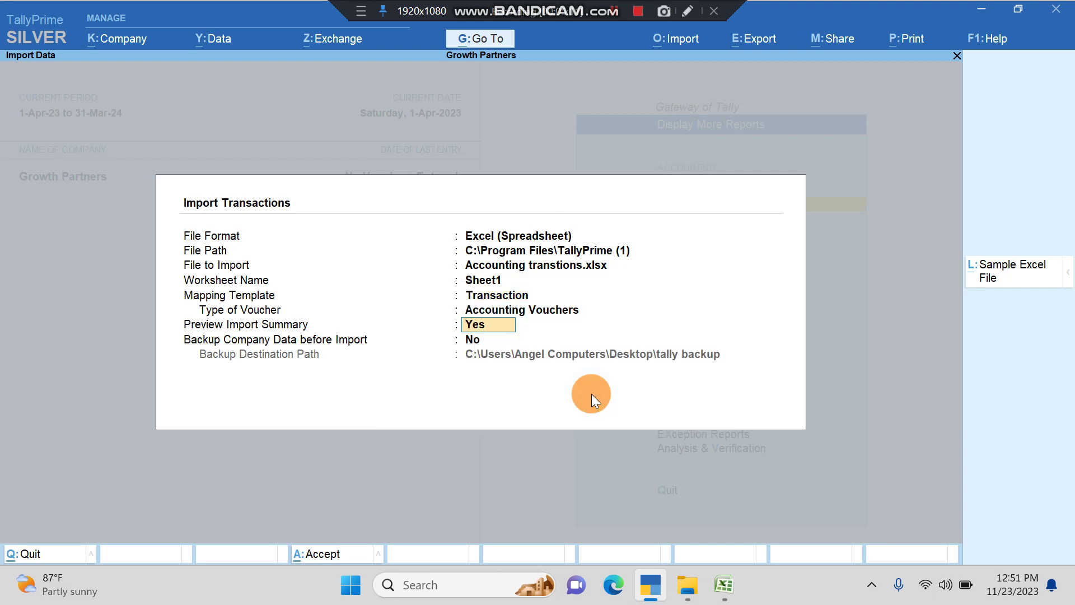
key(Return)
key(Return)
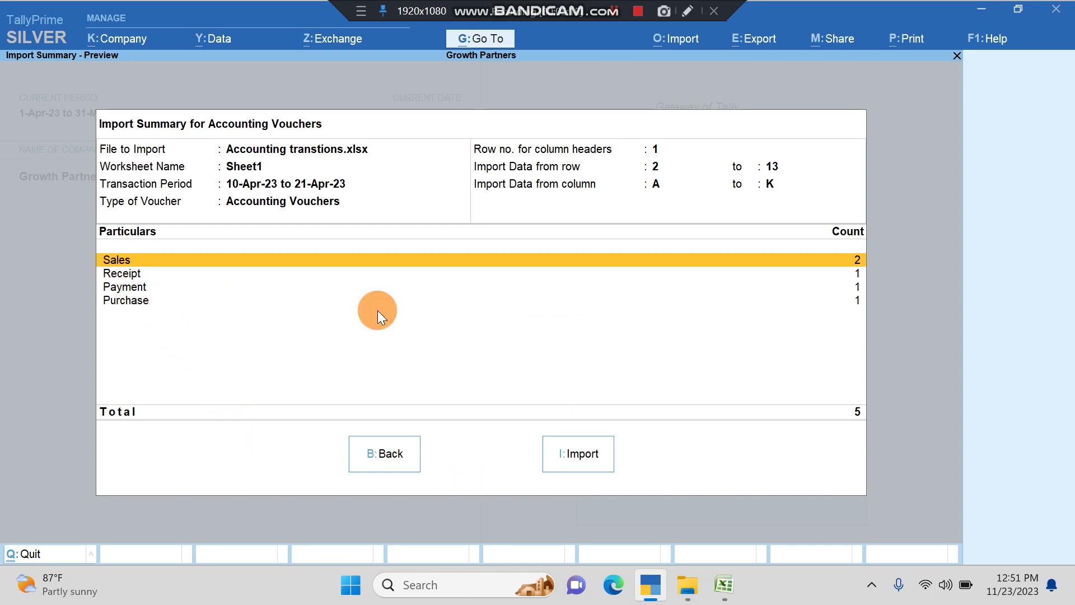
click(589, 462)
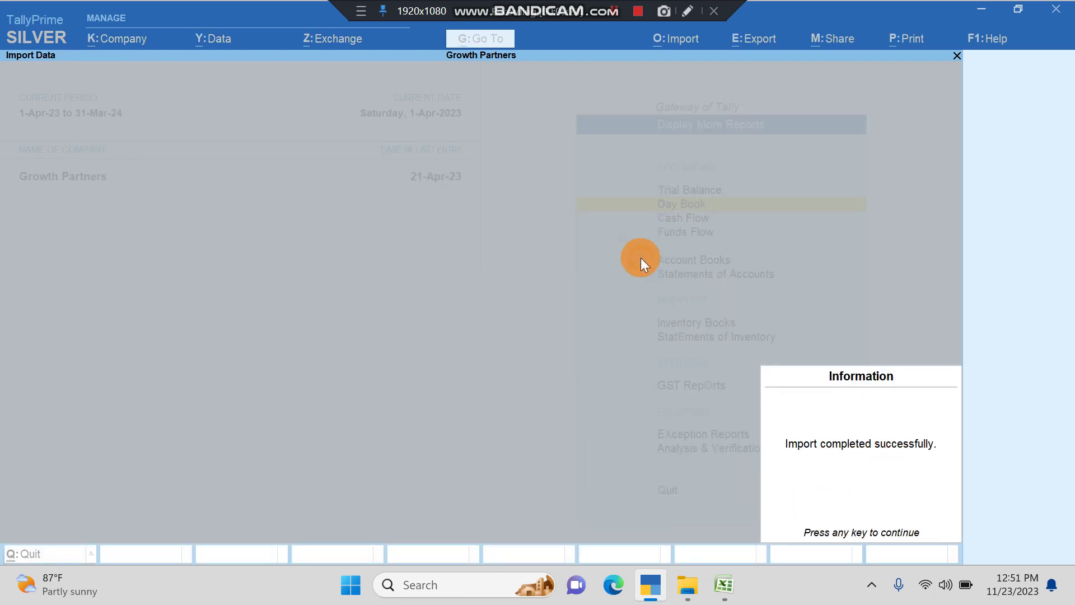
key(Return)
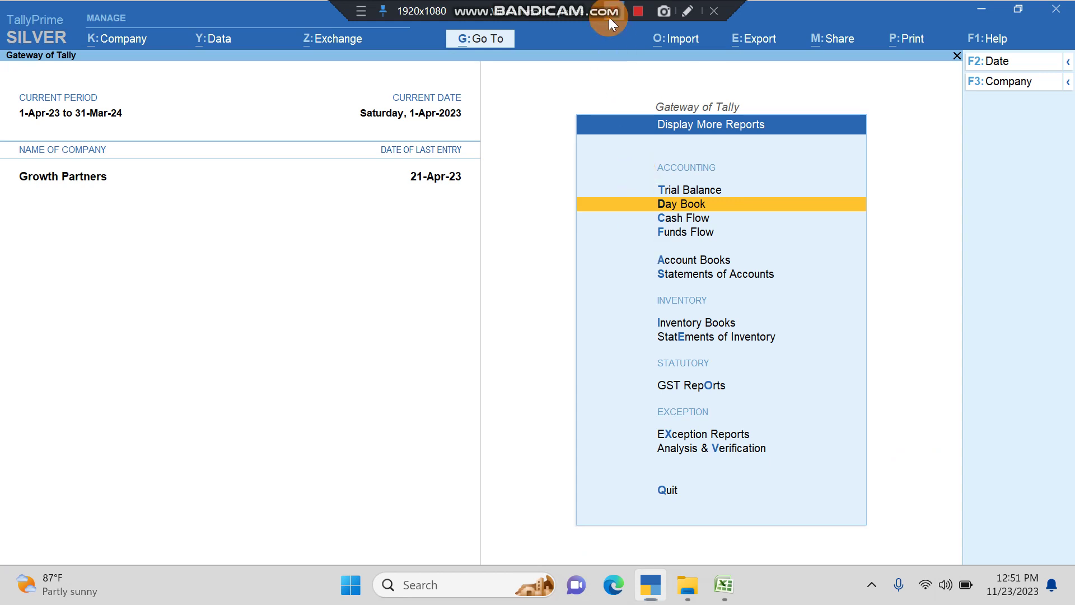
Show the Day Book from 1-Apr-23 to 1-May-23 and compare its five vouchers with the Excel sheet
click(609, 17)
click(399, 305)
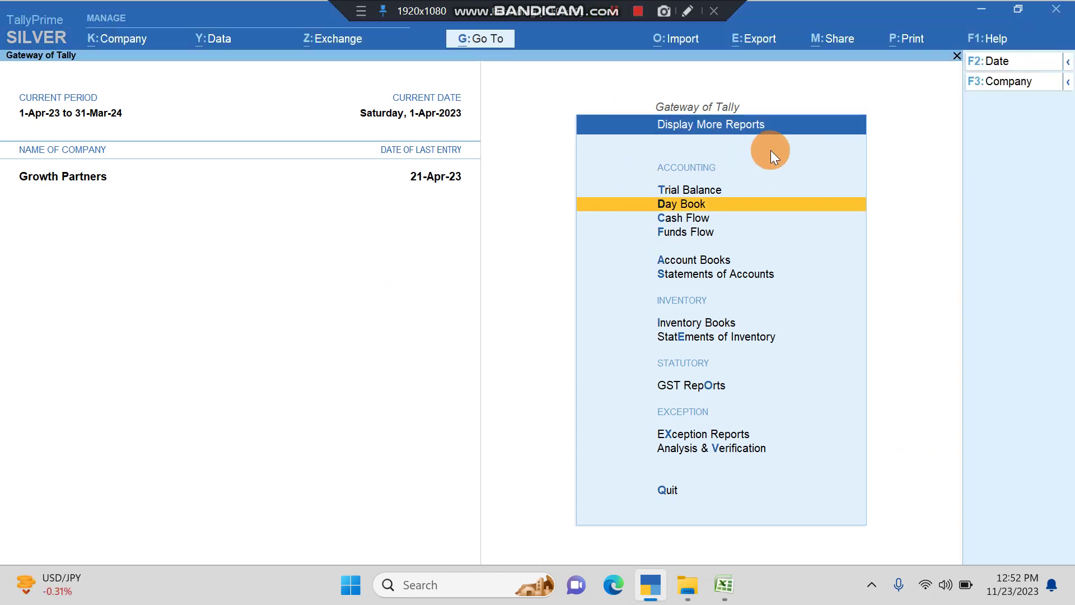
click(738, 203)
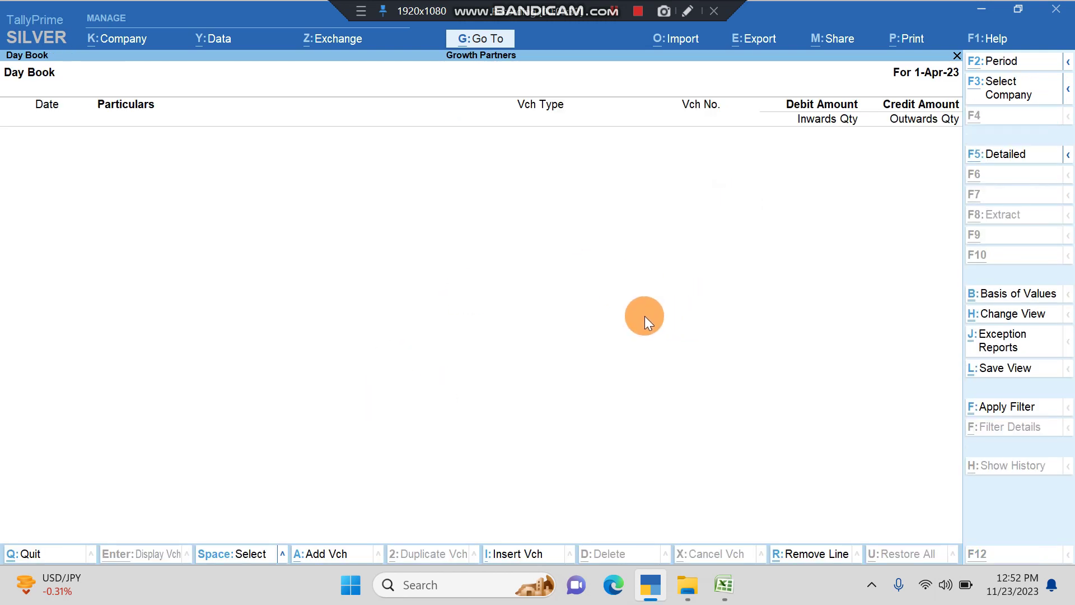
key(alt+F2)
text(1)
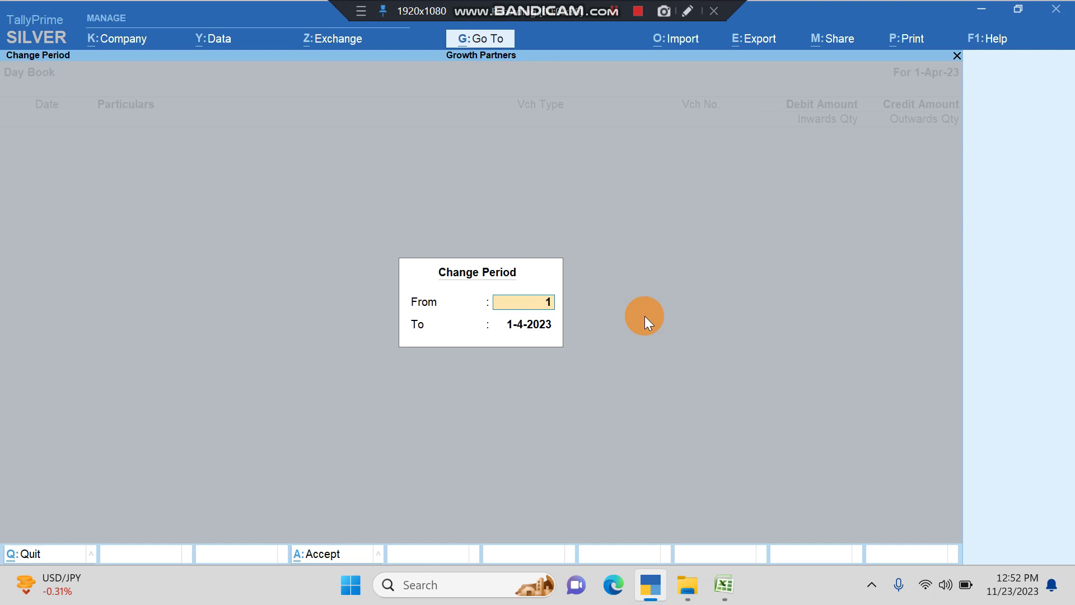
text(-4)
key(Return)
text(1-)
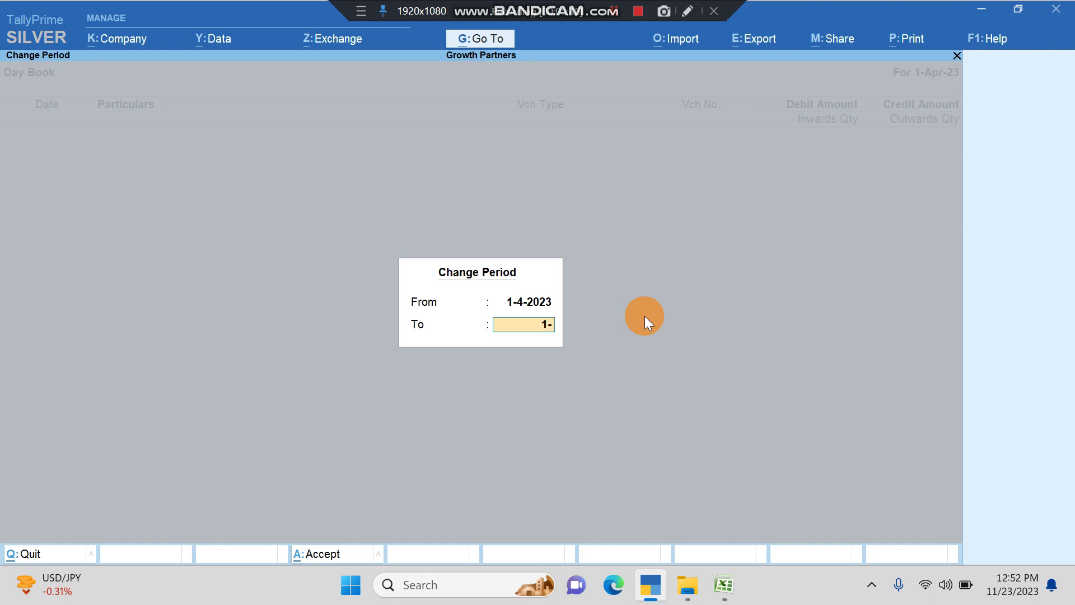
text(5)
key(Return)
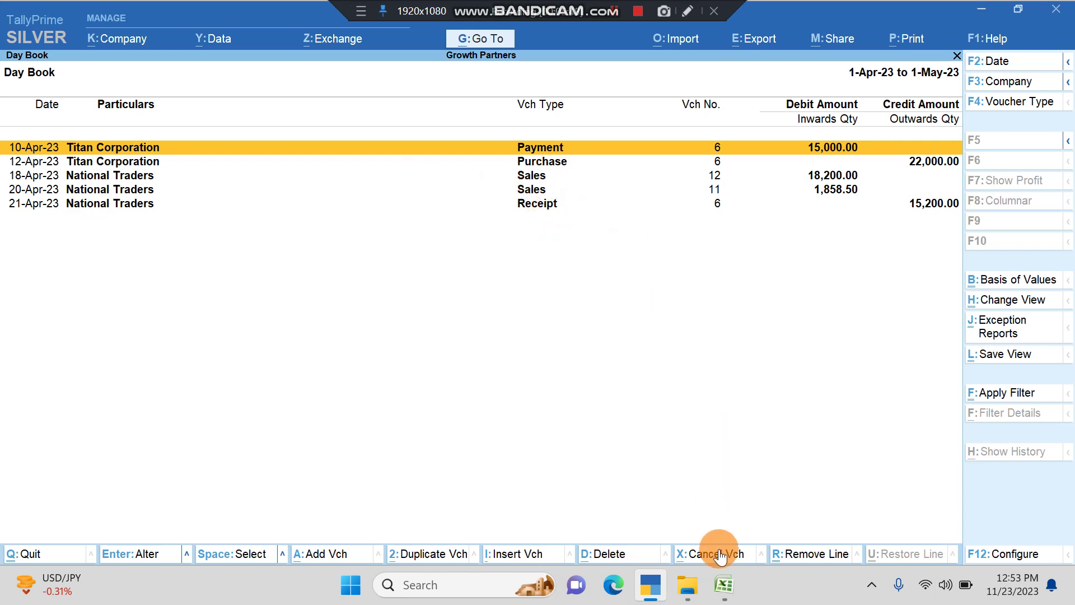
mouse_move(723, 585)
click(720, 484)
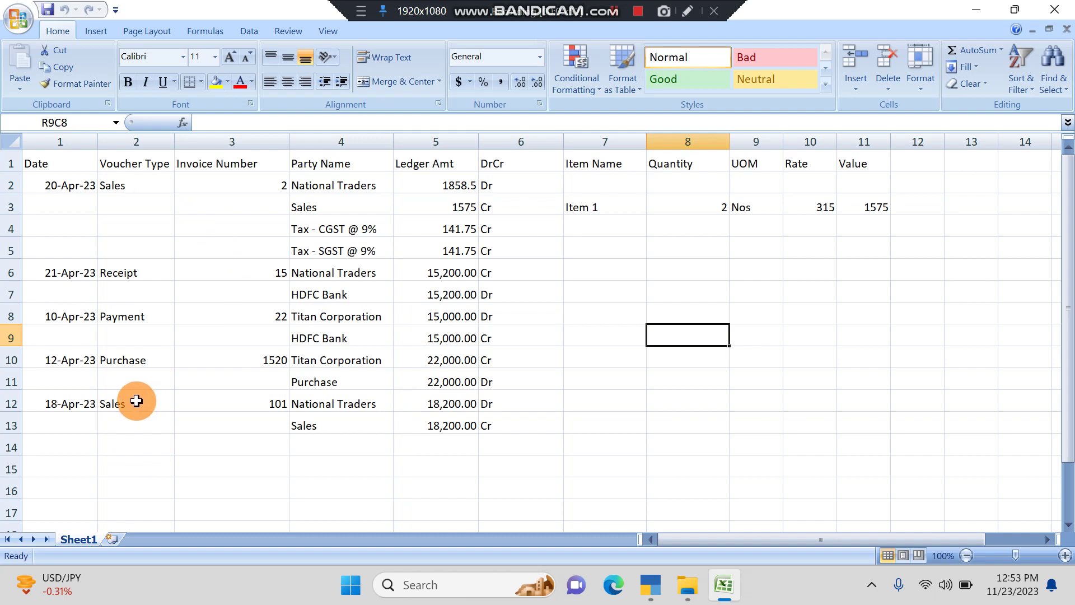
mouse_move(650, 585)
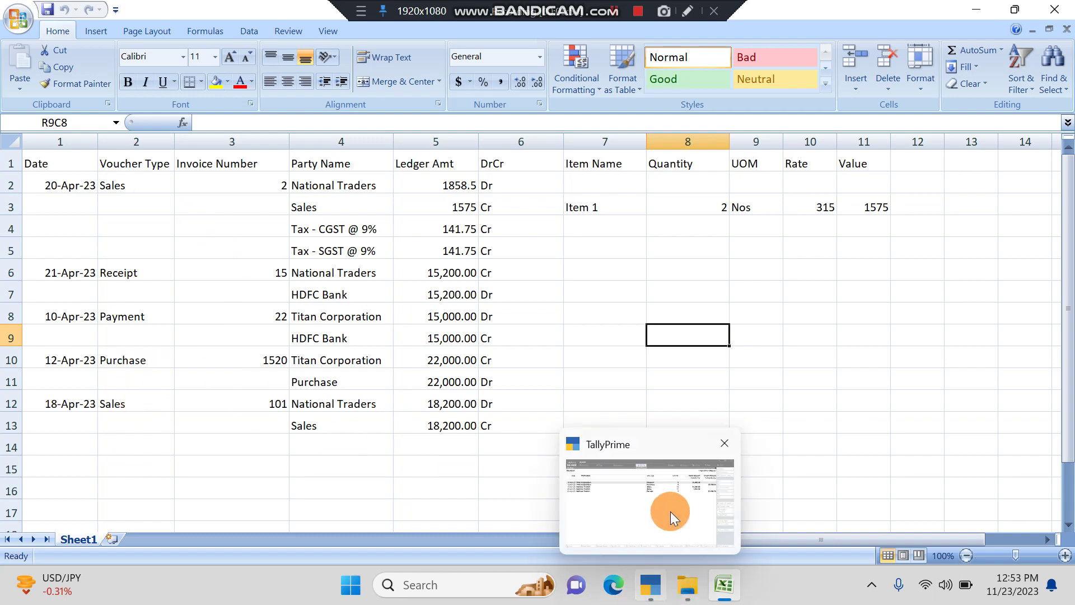
click(670, 512)
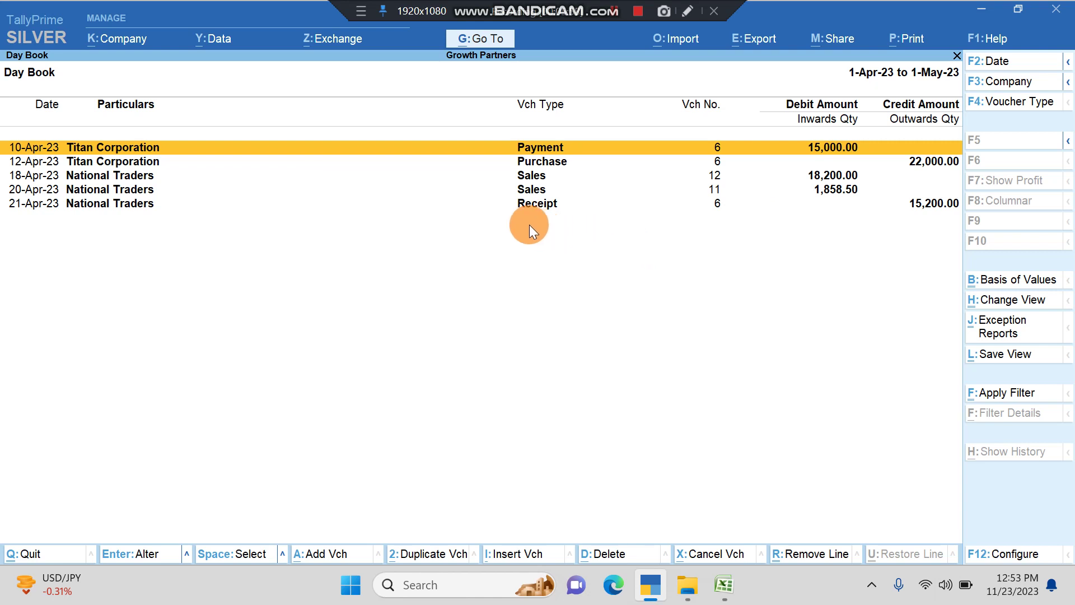
Review the Titan Corporation payment voucher and the 21-Apr-23 receipt voucher without changing them
key(Return)
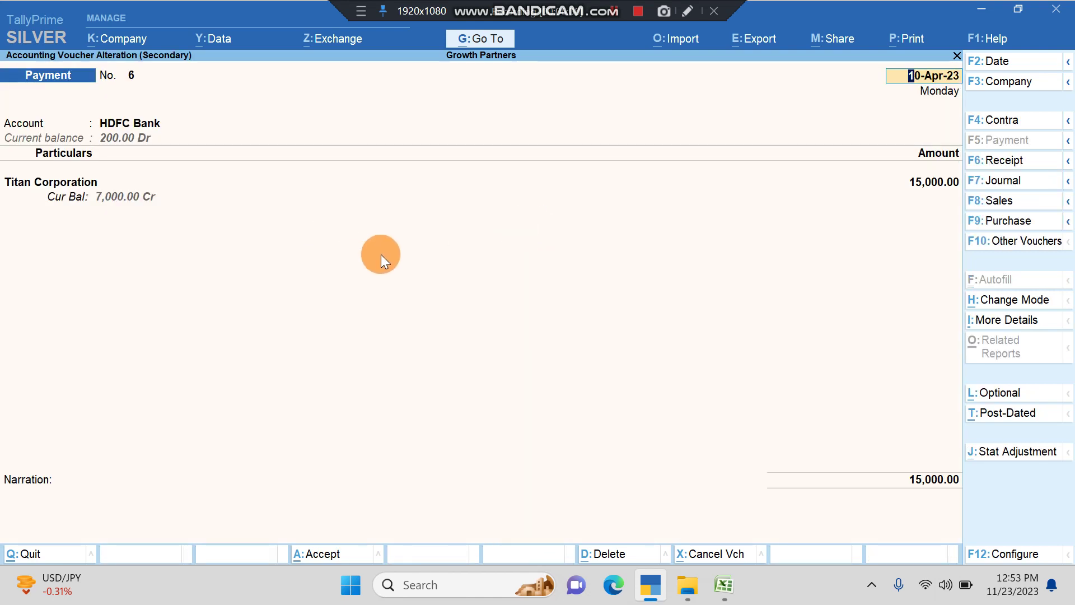
key(BackSpace)
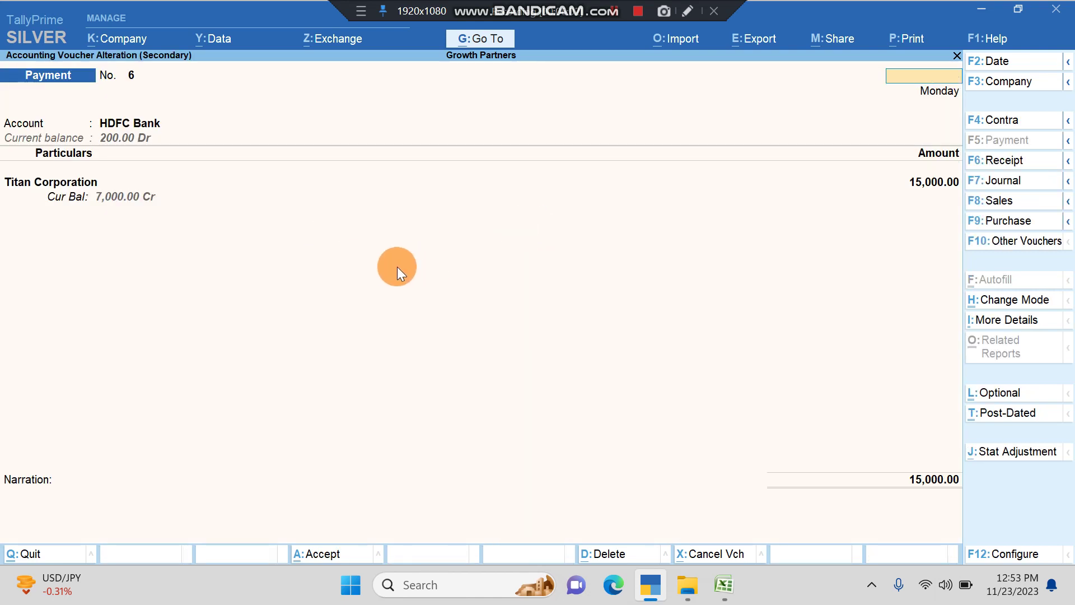
key(Escape)
key(y)
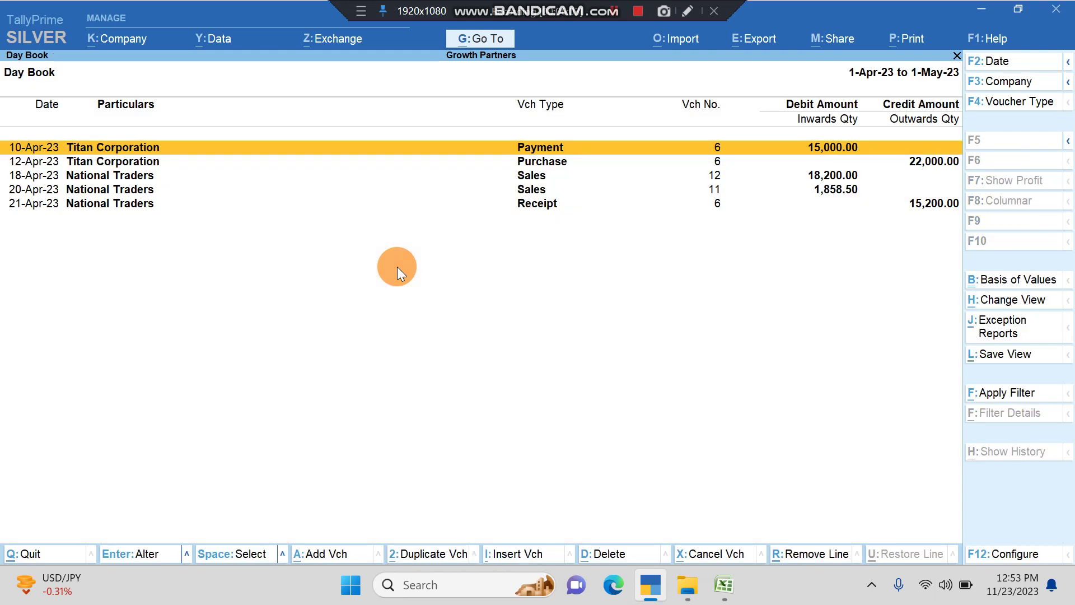
key(Down)
key(Down)
key(Down)
key(Down)
key(Return)
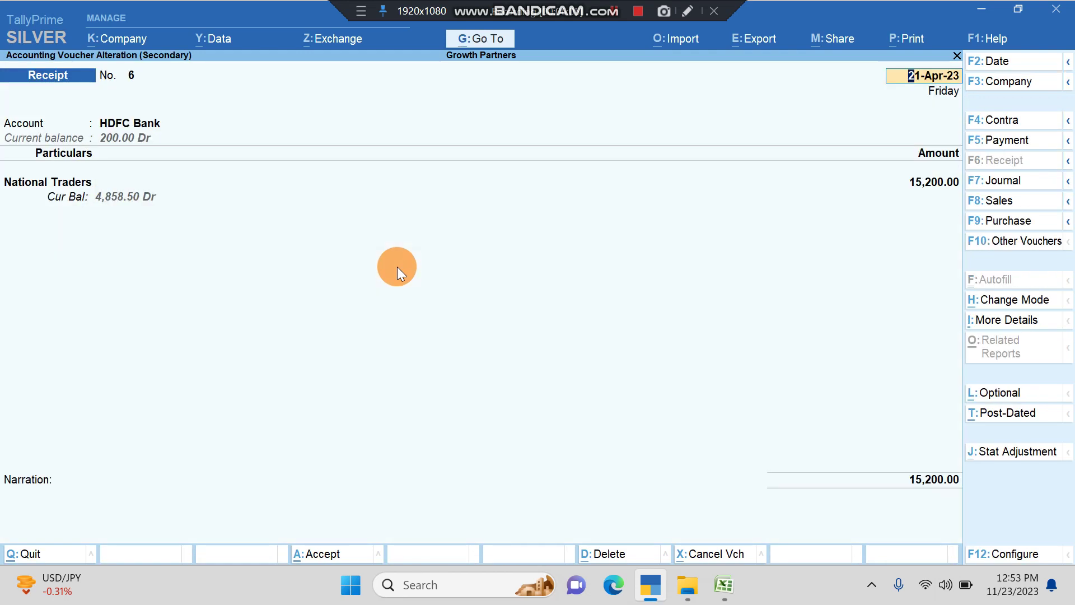
key(BackSpace)
key(Escape)
key(y)
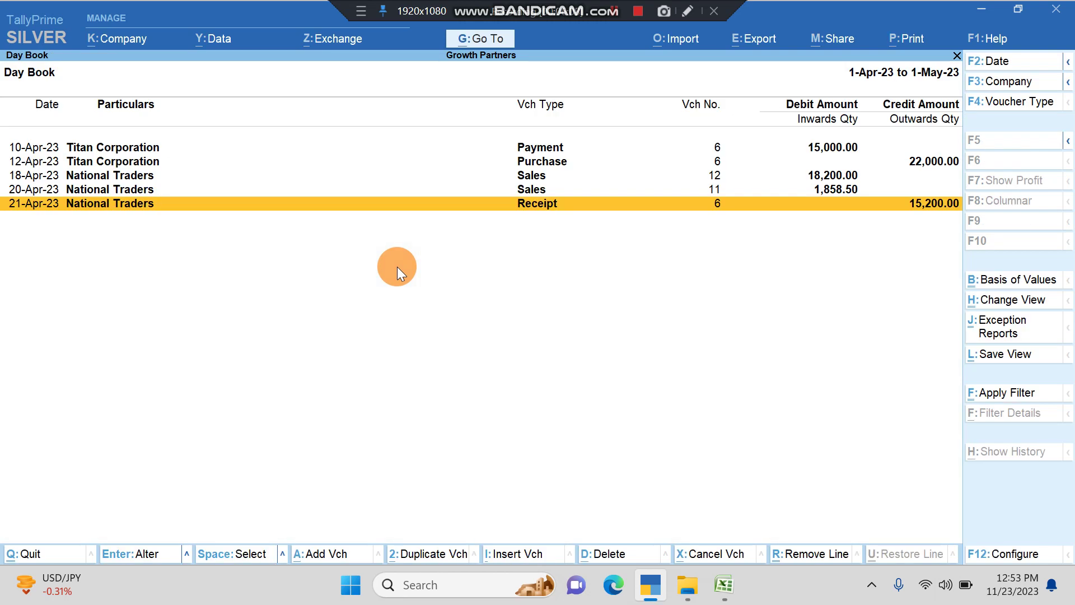
Review the 12-Apr-23 purchase voucher and return to the Day Book unchanged
key(Up)
key(Up)
key(Up)
key(Return)
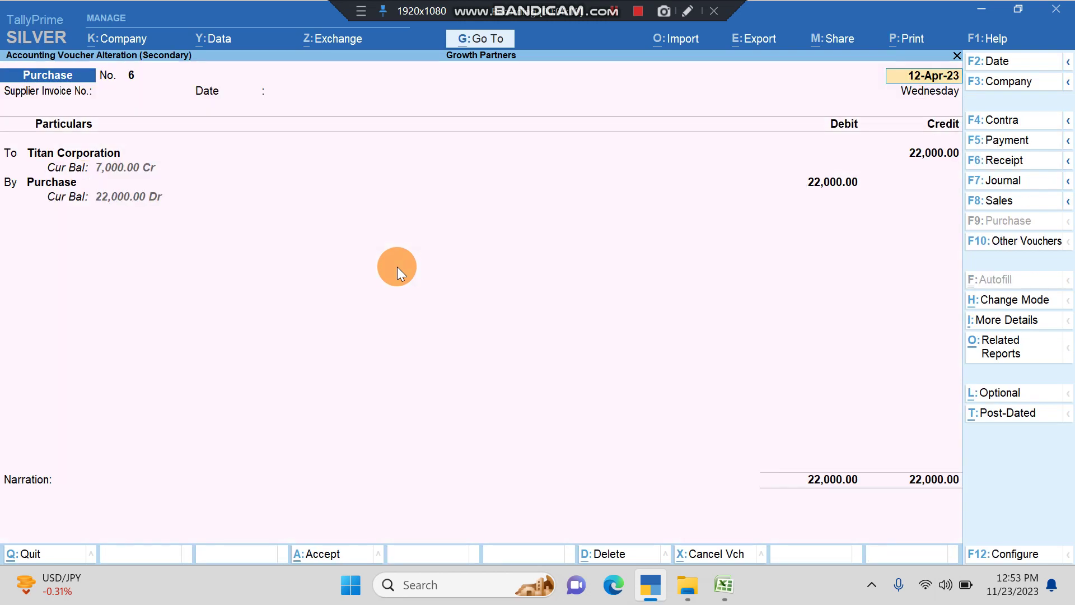
key(BackSpace)
key(Escape)
key(y)
View the 20-Apr-23 sales voucher as an Item Invoice, then expand its ledger lines totalling 1,858.50
key(Down)
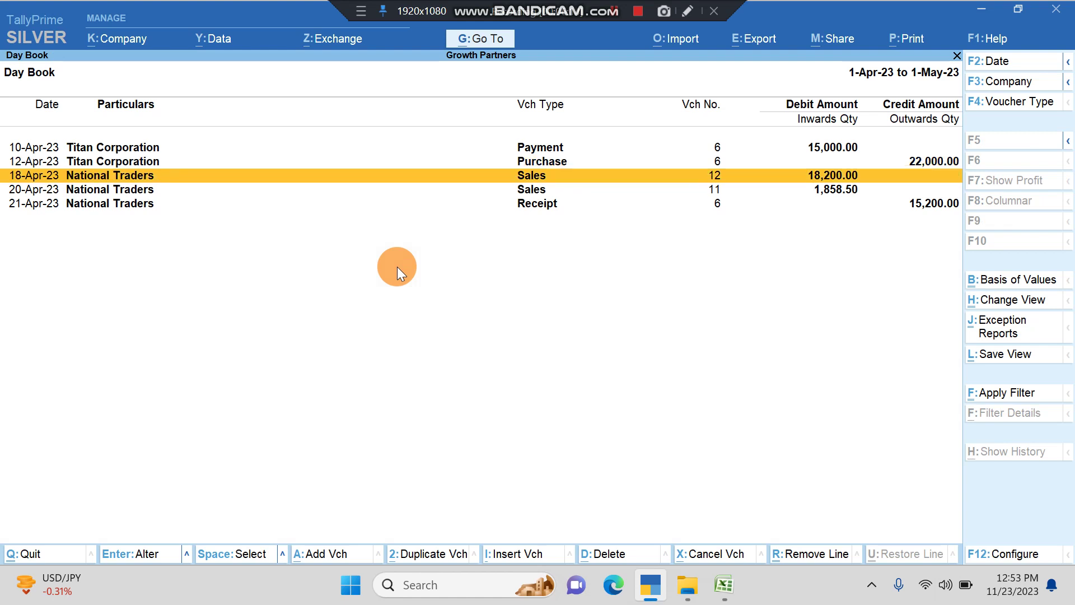
key(Down)
key(Return)
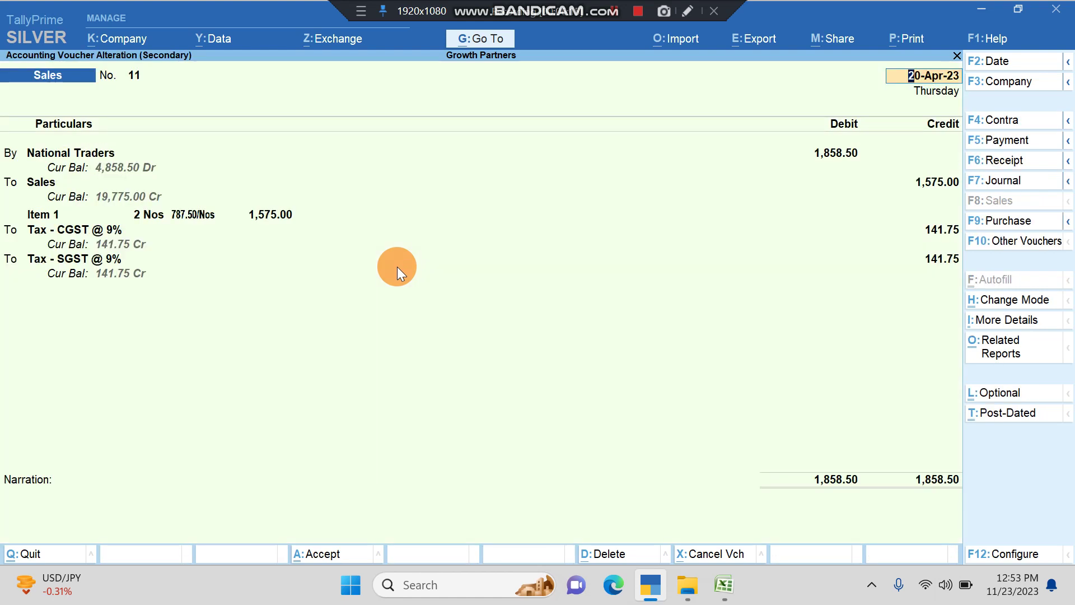
click(1012, 299)
key(Up)
key(Return)
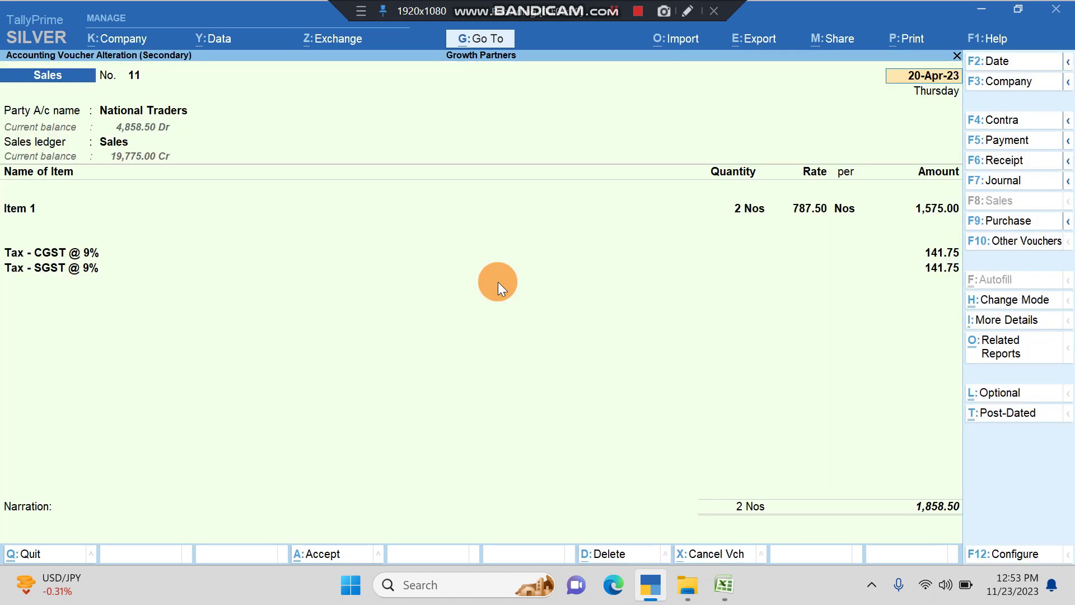
key(ctrl+a)
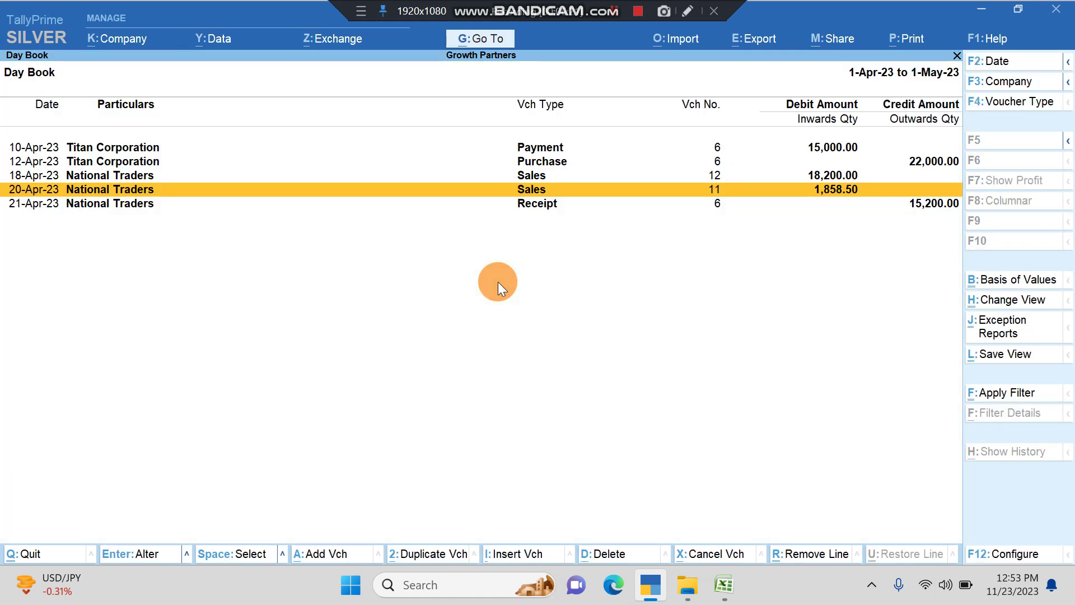
key(shift+Return)
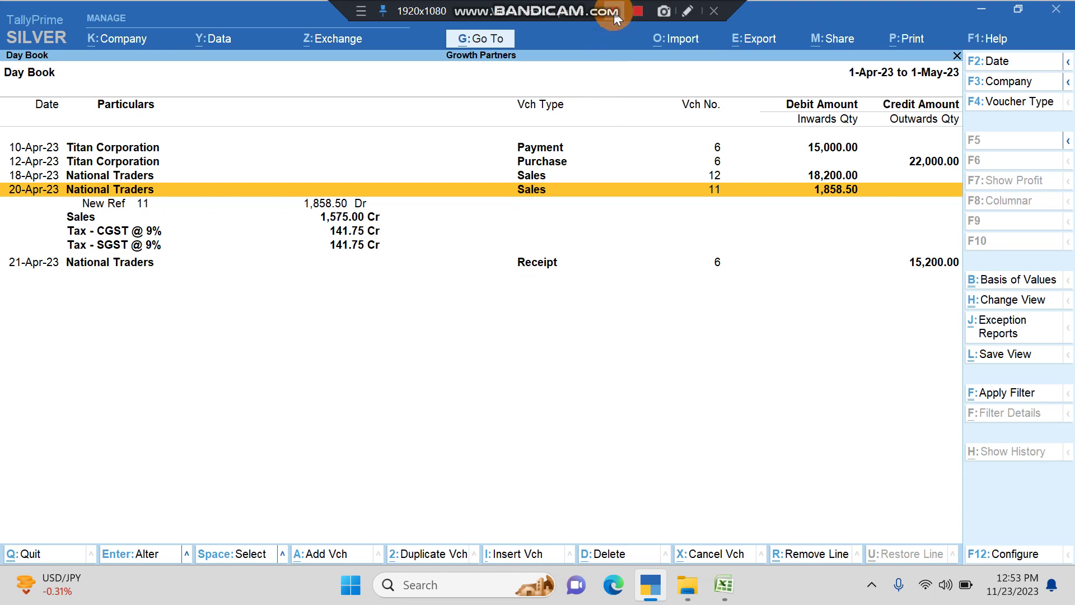
click(614, 17)
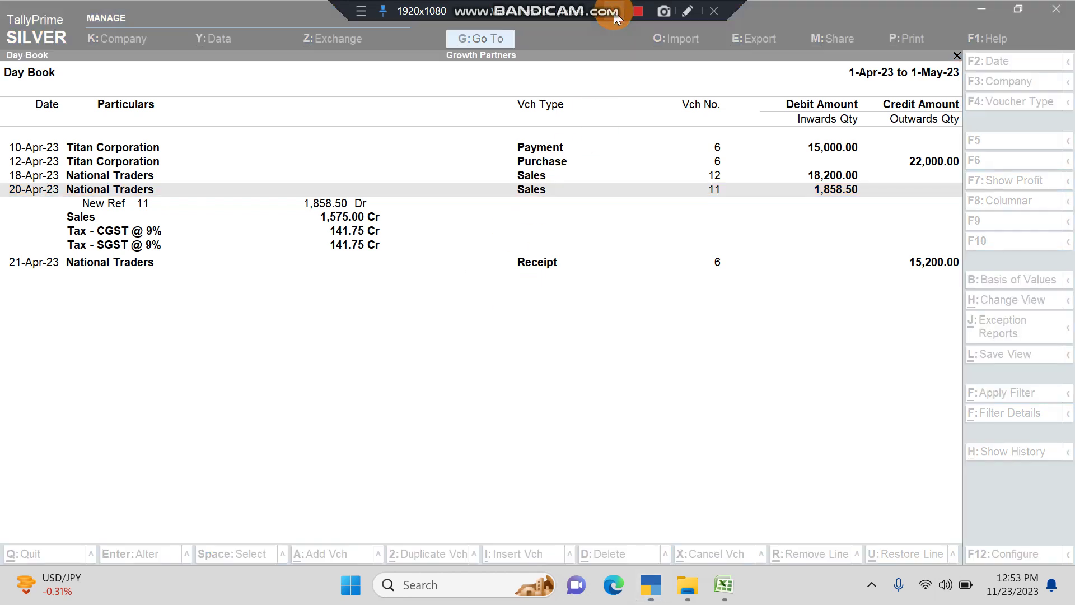